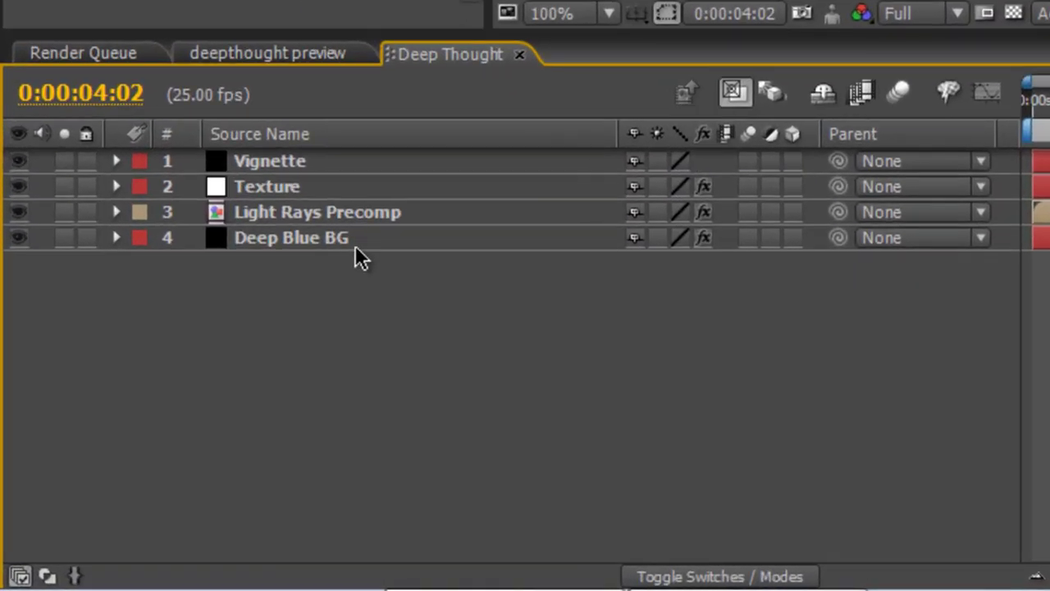
# Step: Select the Deep Blue BG layer and its CC Snow effect to inspect the 4-Color Gradient and CC Snow settings
pyautogui.click(355, 245)
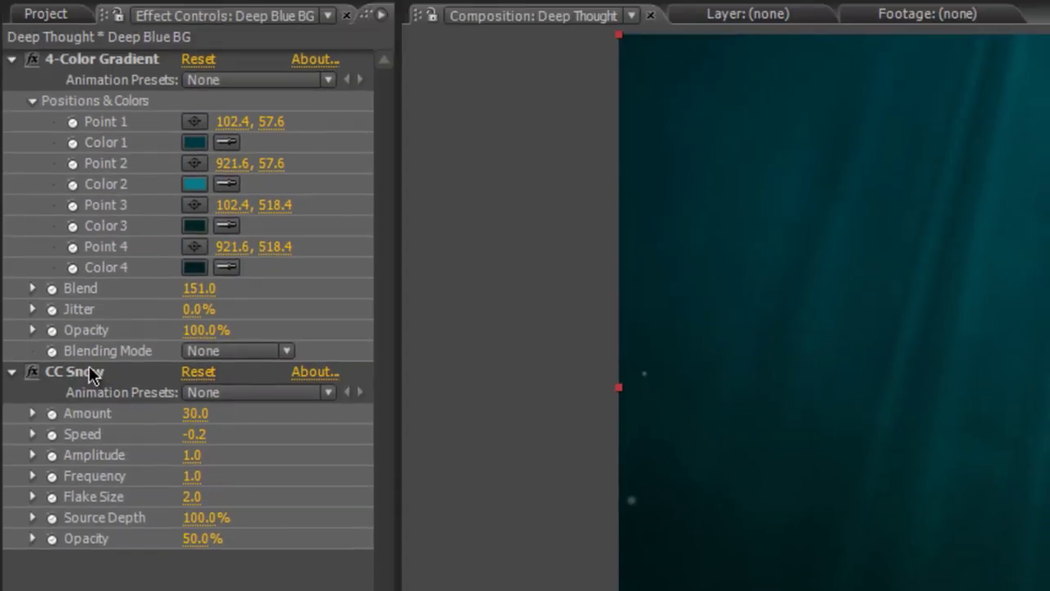
pyautogui.click(92, 374)
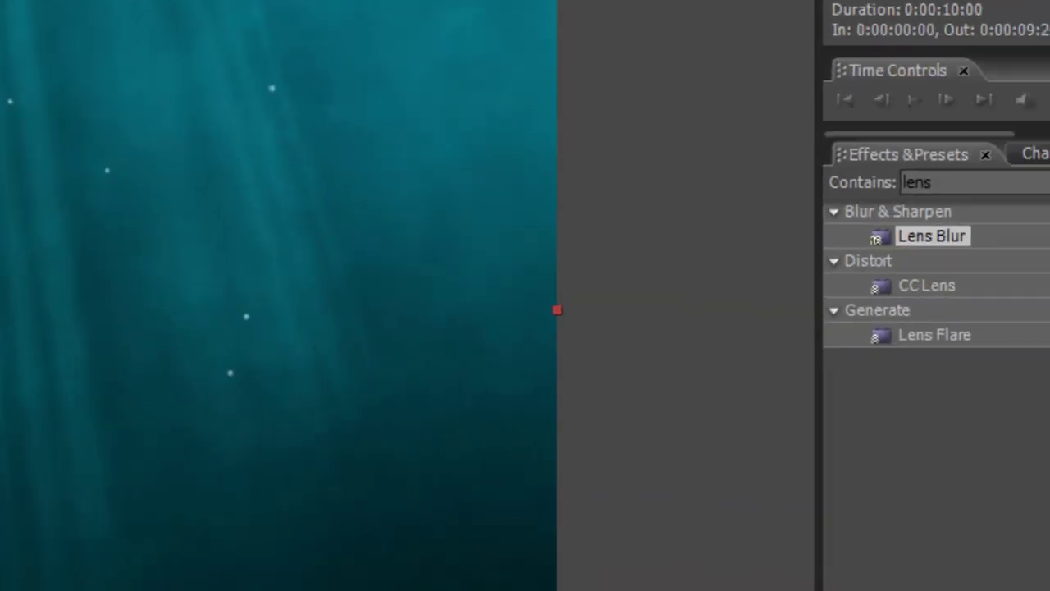
# Step: Clear the Effects & Presets search and search for 'lens blur'
pyautogui.click(909, 178)
pyautogui.press('BackSpace')
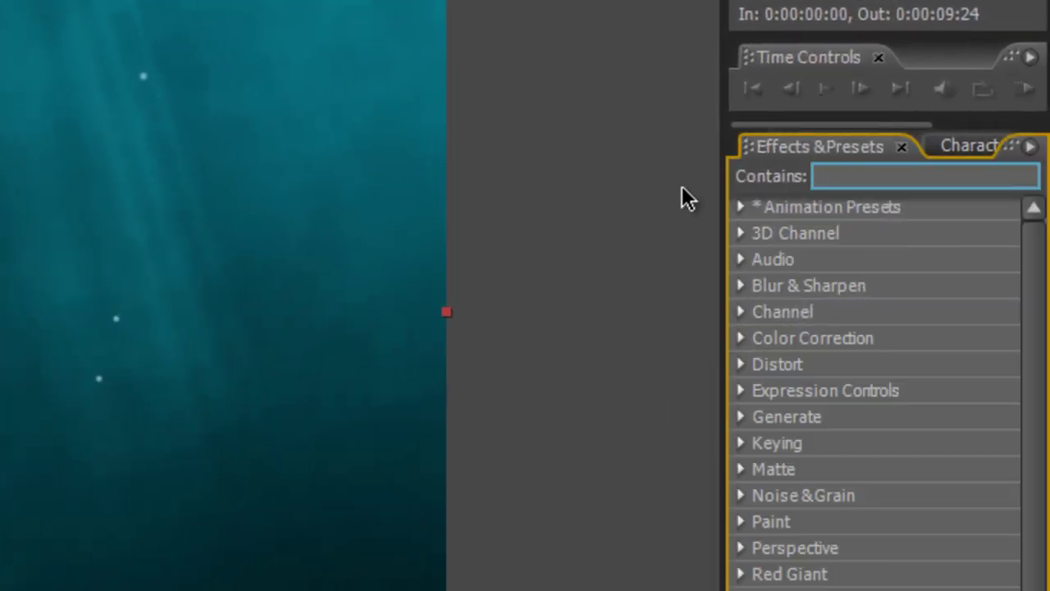
pyautogui.write('lens blur')
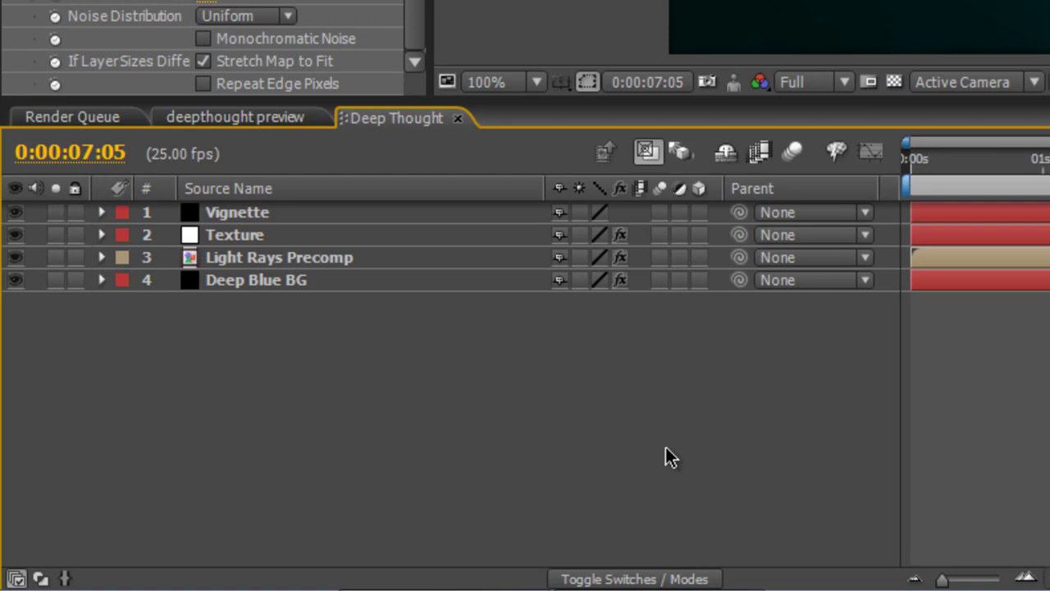
# Step: Add a white 1024×576 solid layer named 'Depth Map'
pyautogui.rightClick(482, 369)
pyautogui.moveTo(506, 387)
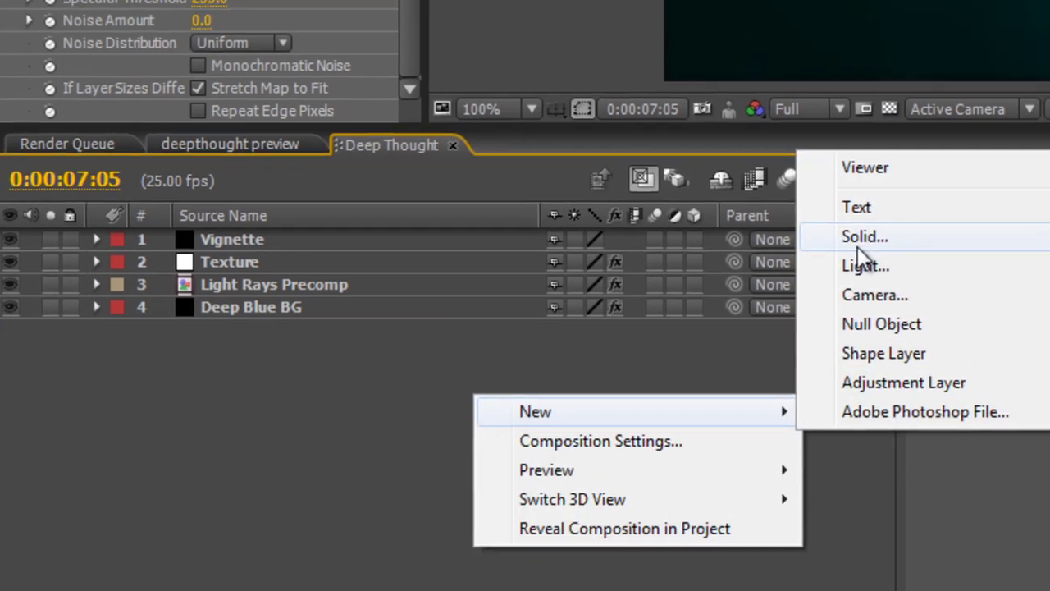
pyautogui.click(869, 206)
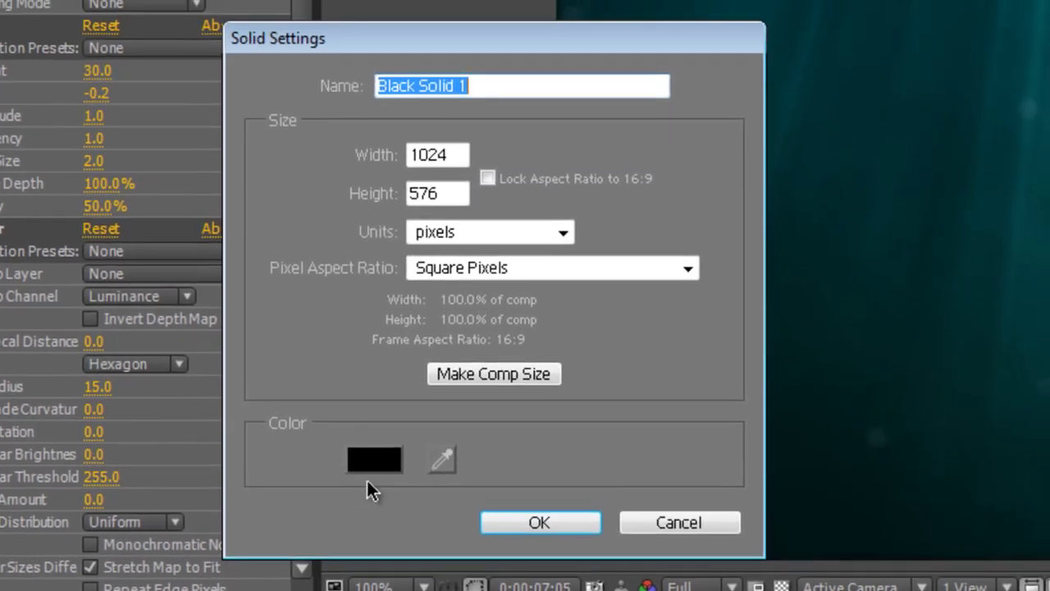
pyautogui.click(397, 465)
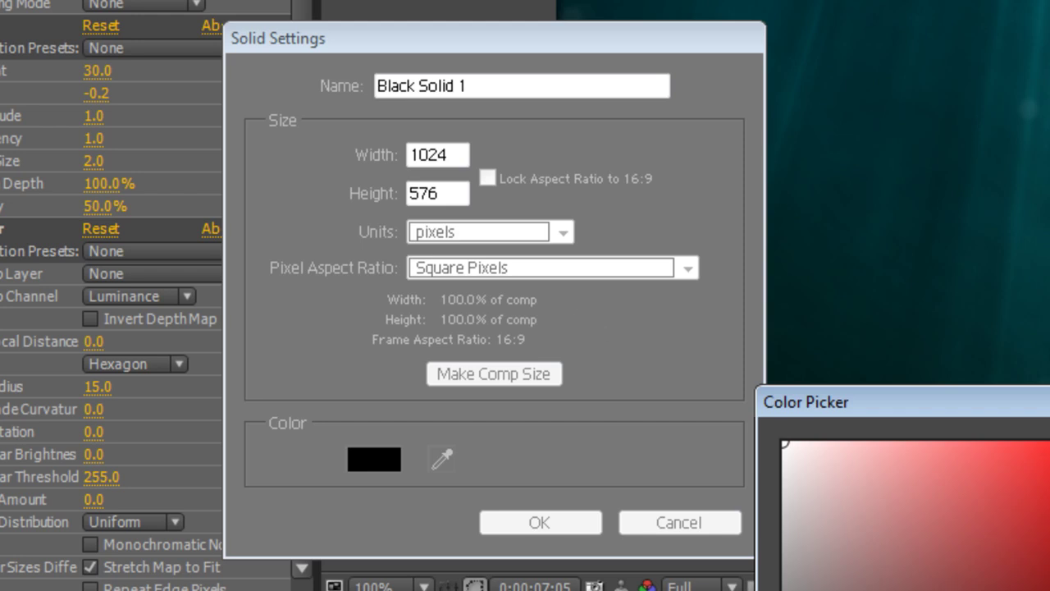
pyautogui.press('Return')
pyautogui.moveTo(555, 85); pyautogui.dragTo(188, 74)
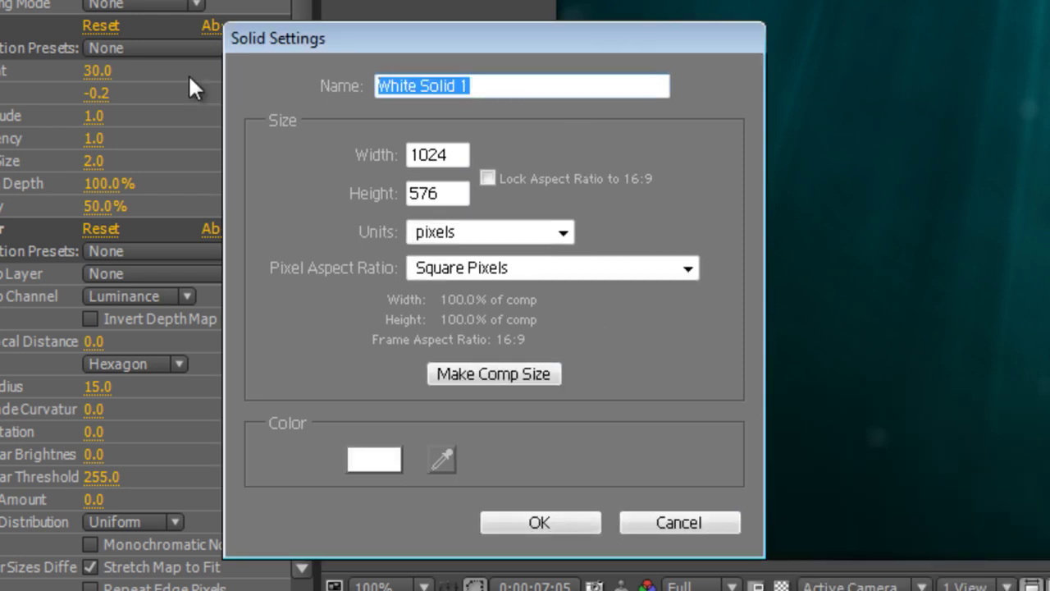
pyautogui.write('Depth Ma')
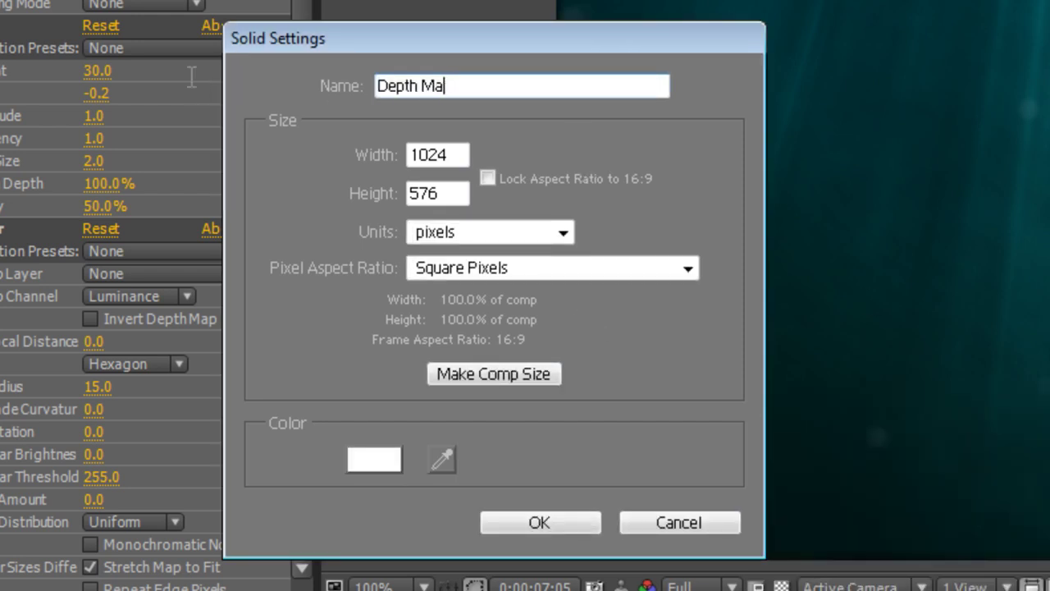
pyautogui.write('p')
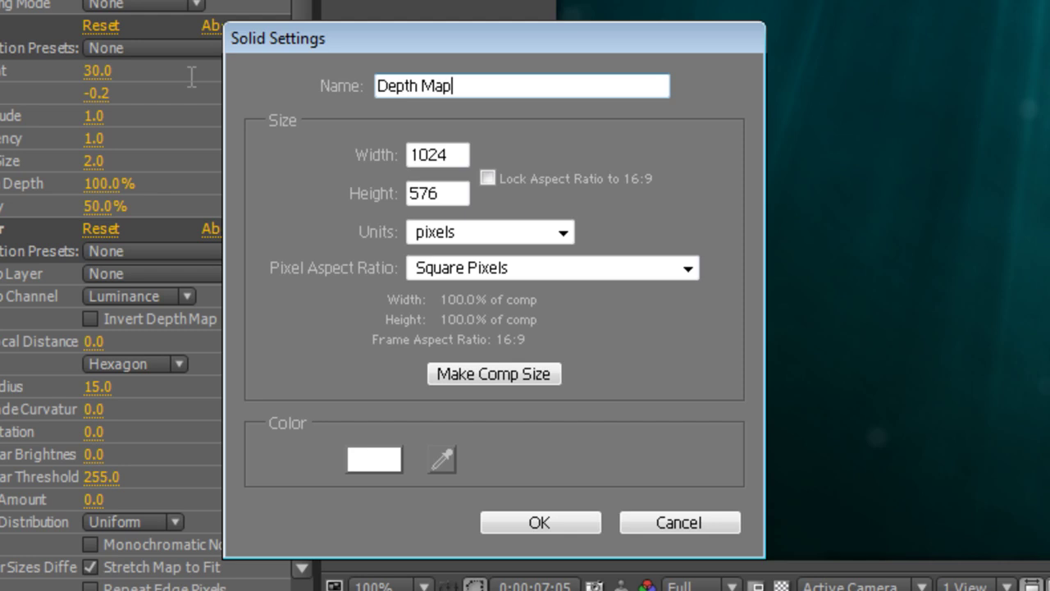
pyautogui.click(540, 533)
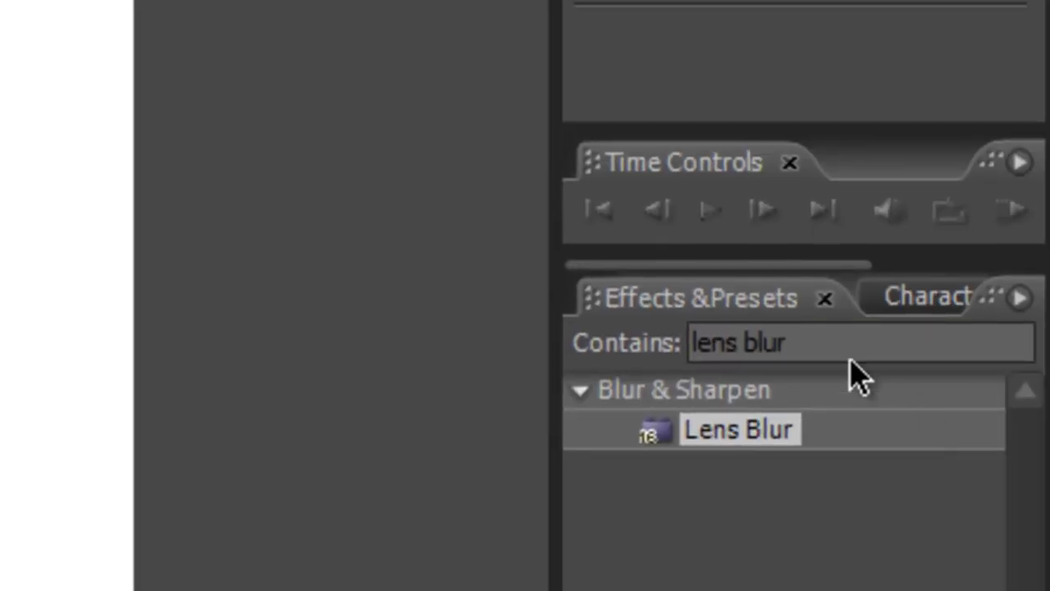
# Step: Apply Ramp to Depth Map, angling the gradient from black at upper right to white at lower left
pyautogui.click(852, 358)
pyautogui.write('ramp')
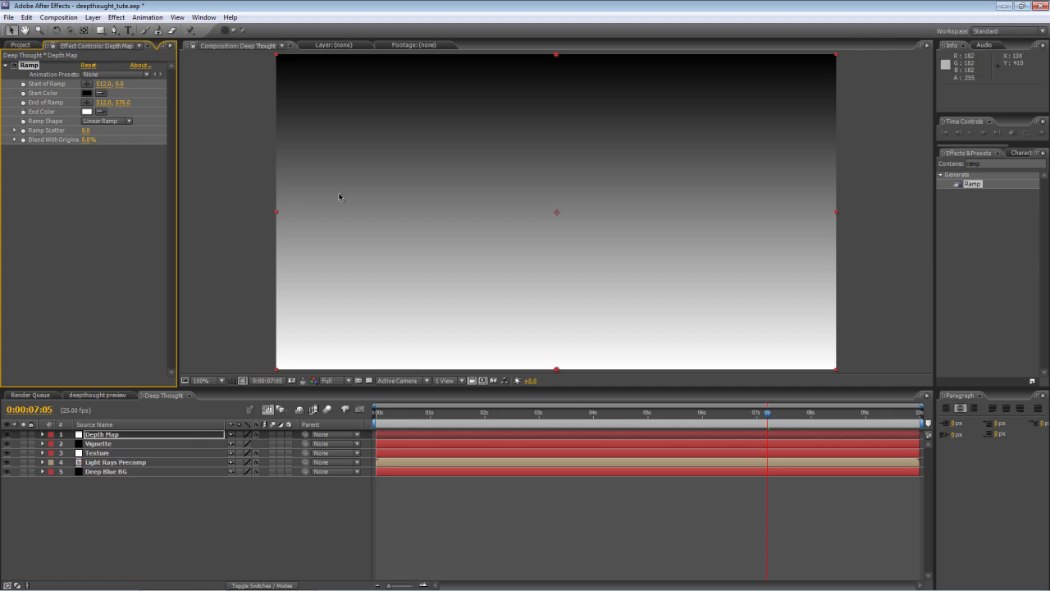
pyautogui.moveTo(557, 370); pyautogui.dragTo(521, 336)
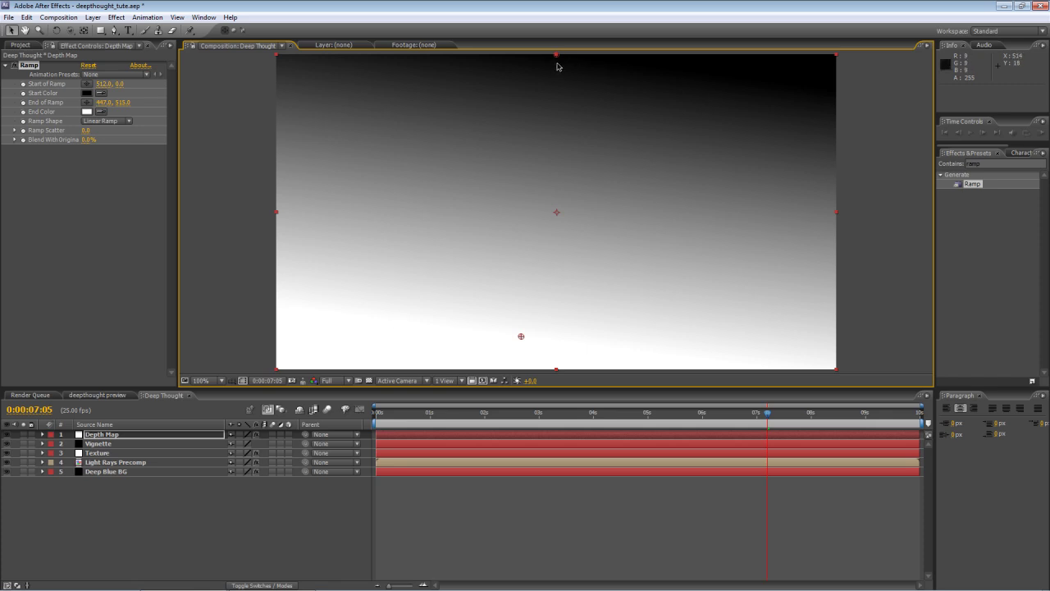
pyautogui.moveTo(557, 55); pyautogui.dragTo(607, 118)
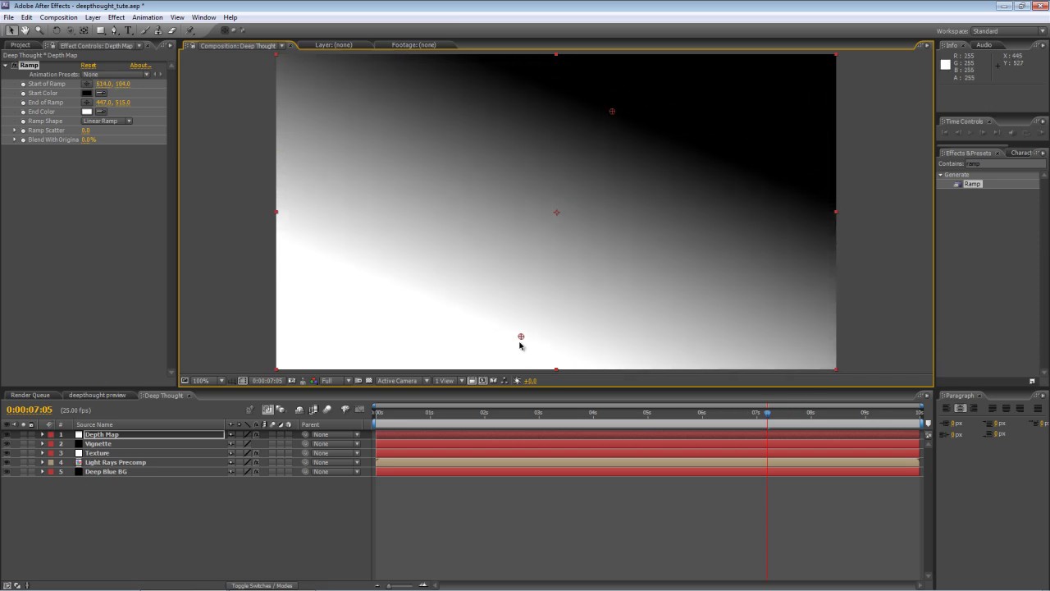
pyautogui.moveTo(521, 339); pyautogui.dragTo(513, 291)
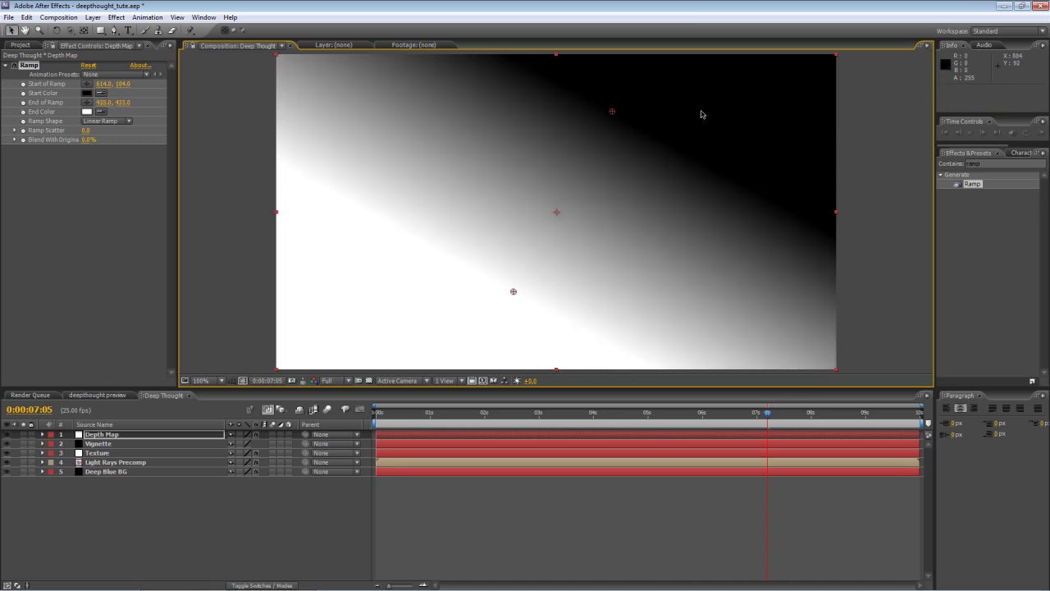
pyautogui.moveTo(613, 112); pyautogui.dragTo(597, 146)
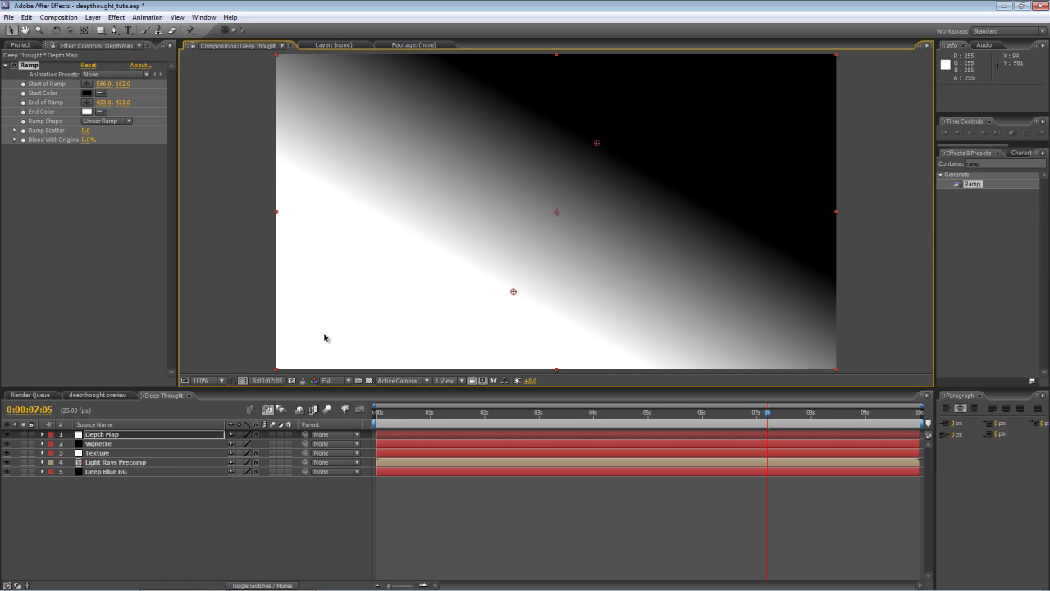
pyautogui.click(269, 537)
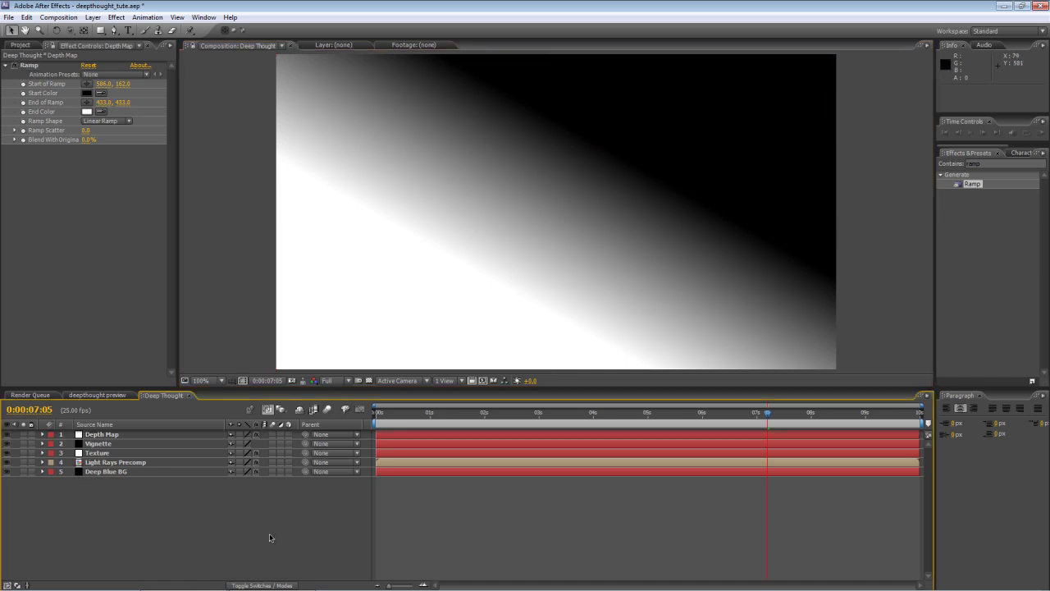
# Step: Precompose the Depth Map layer as 'Depth Map Precomp', moving all attributes into it
pyautogui.click(150, 435)
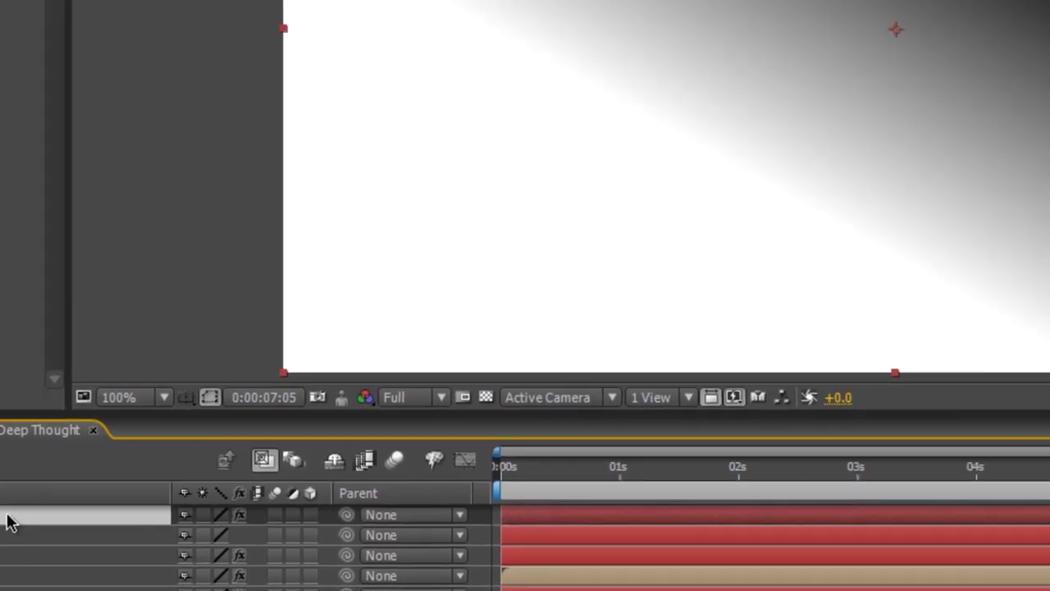
pyautogui.hotkey('ctrl', 'shift', 'c')
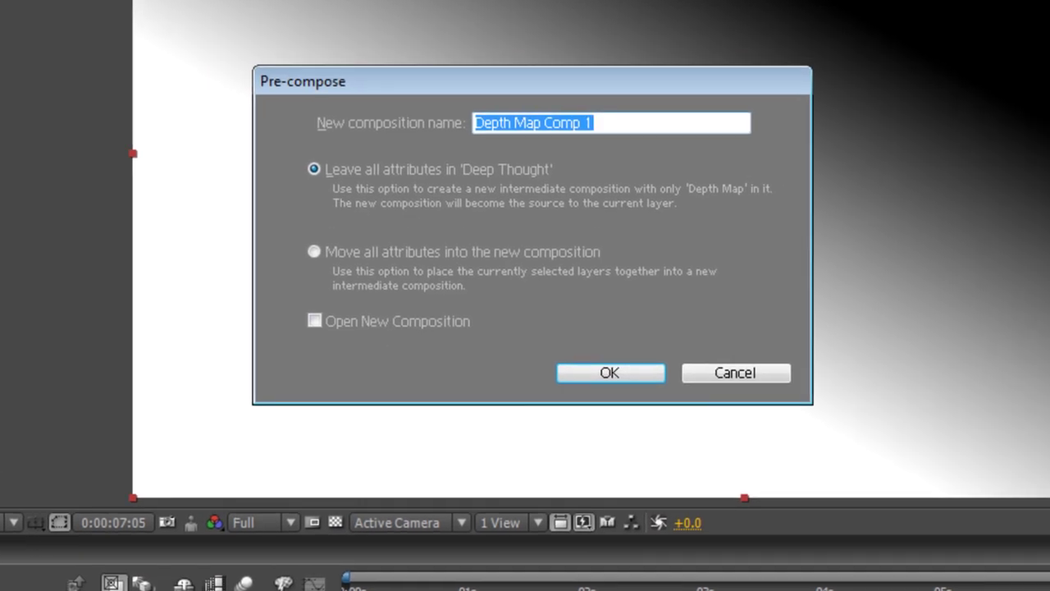
pyautogui.moveTo(604, 124); pyautogui.dragTo(547, 125)
pyautogui.write('Precomp')
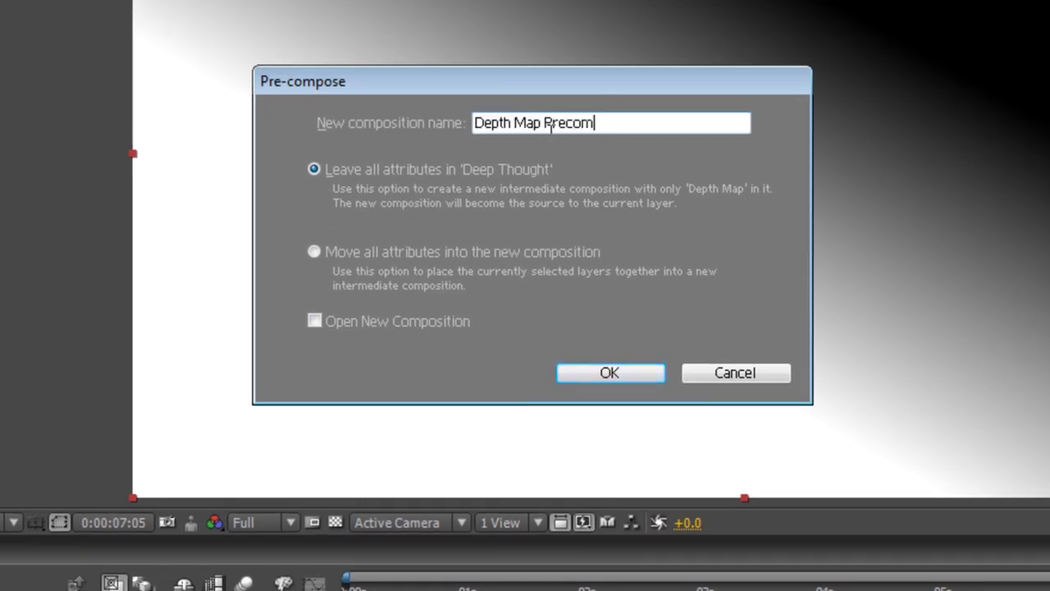
pyautogui.click(429, 254)
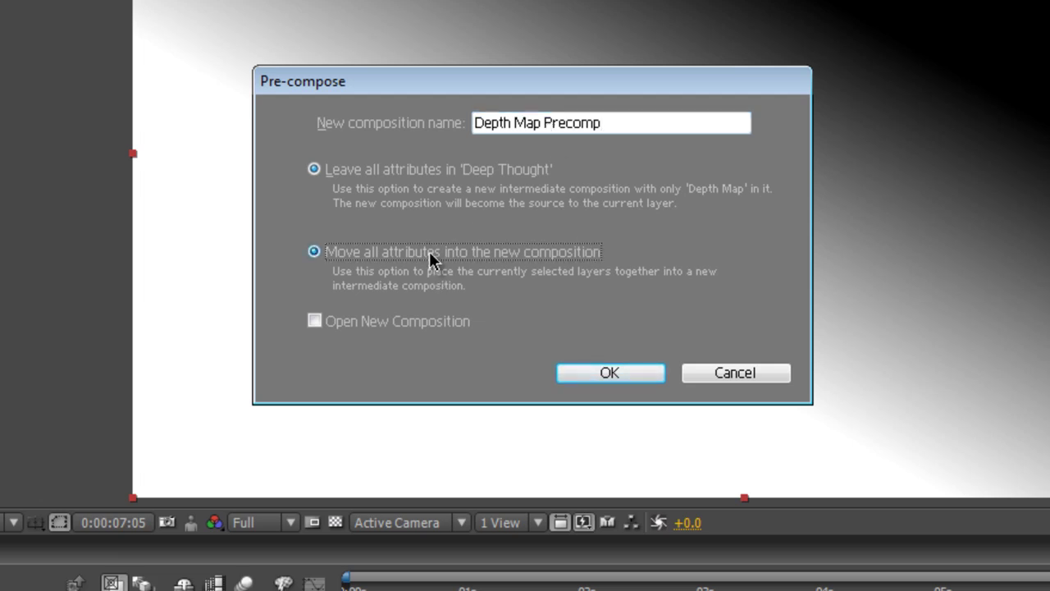
pyautogui.click(631, 374)
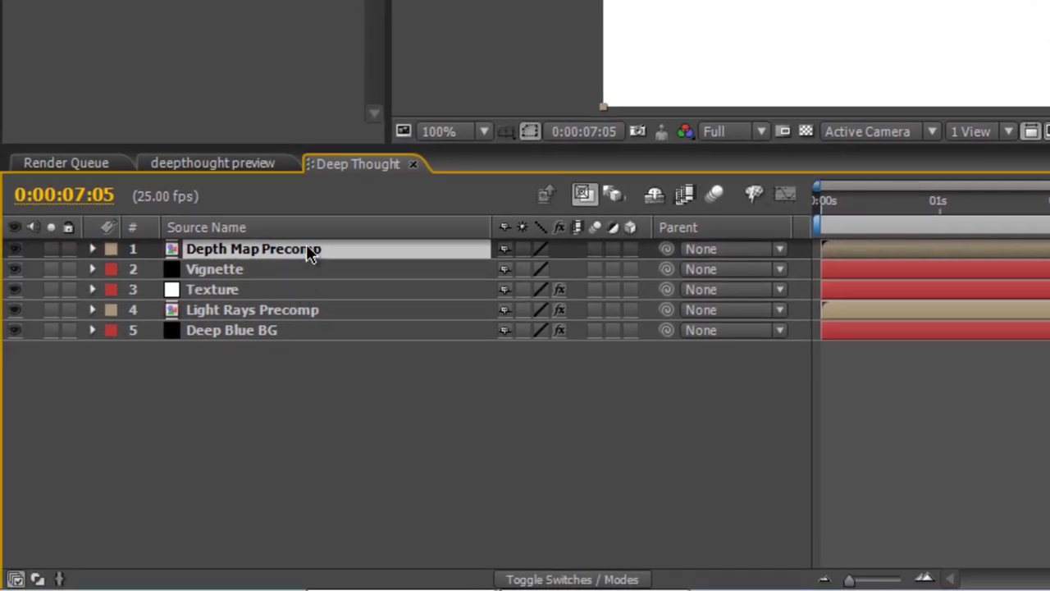
# Step: Move Depth Map Precomp to the bottom of the layer stack and hide it
pyautogui.moveTo(306, 244); pyautogui.dragTo(308, 358)
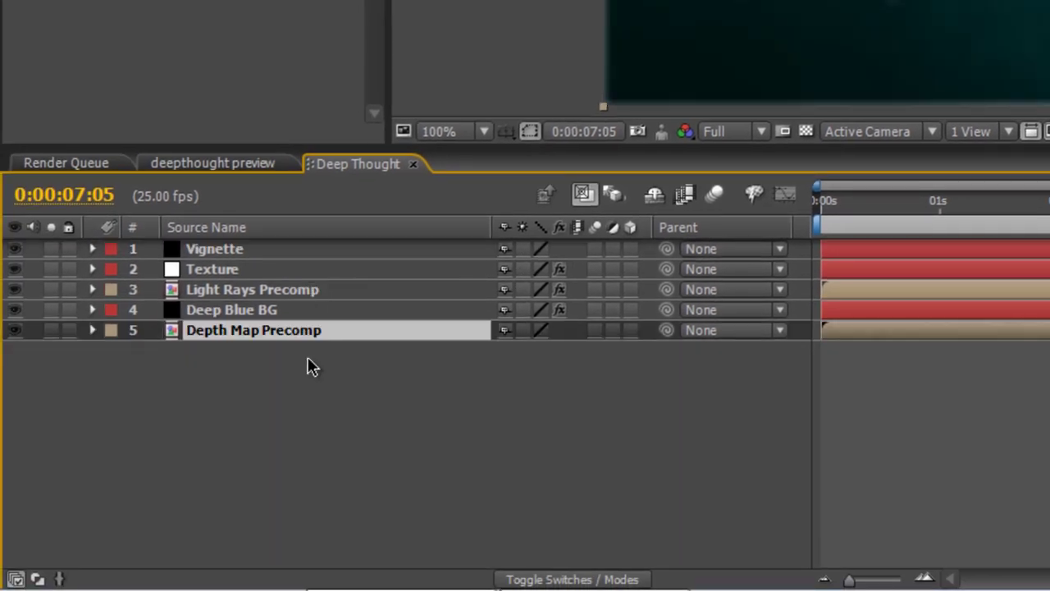
pyautogui.click(15, 330)
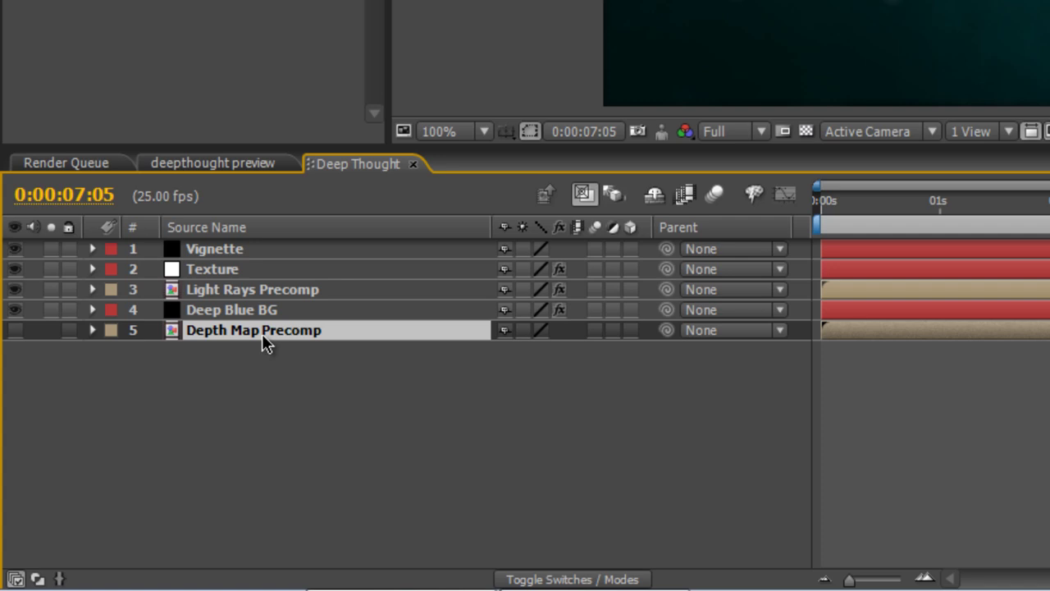
pyautogui.click(268, 313)
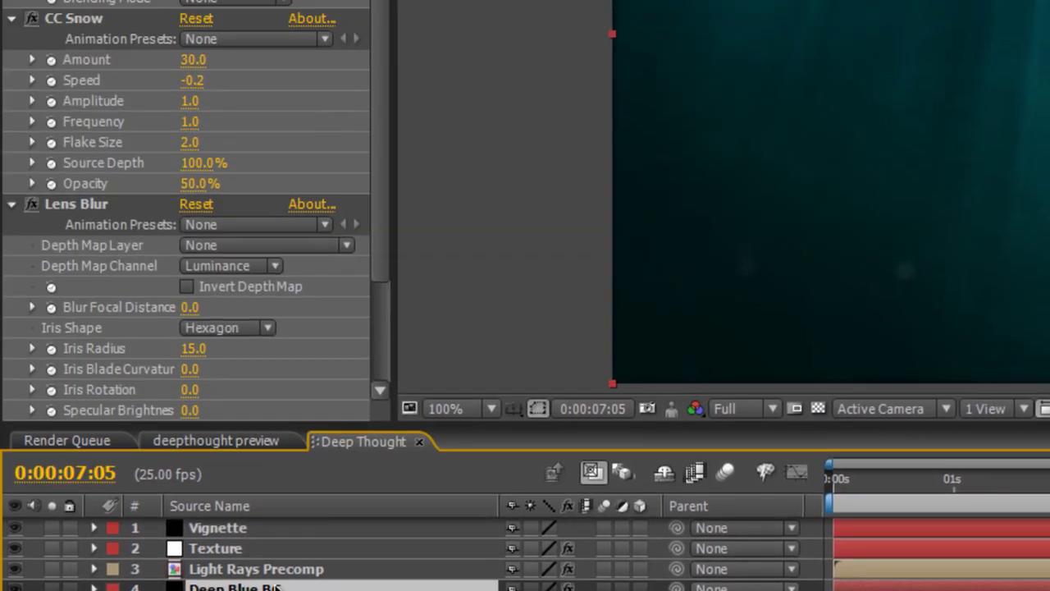
# Step: Set the Lens Blur's Depth Map Layer to Depth Map Precomp
pyautogui.scroll(-5, 376, 213)
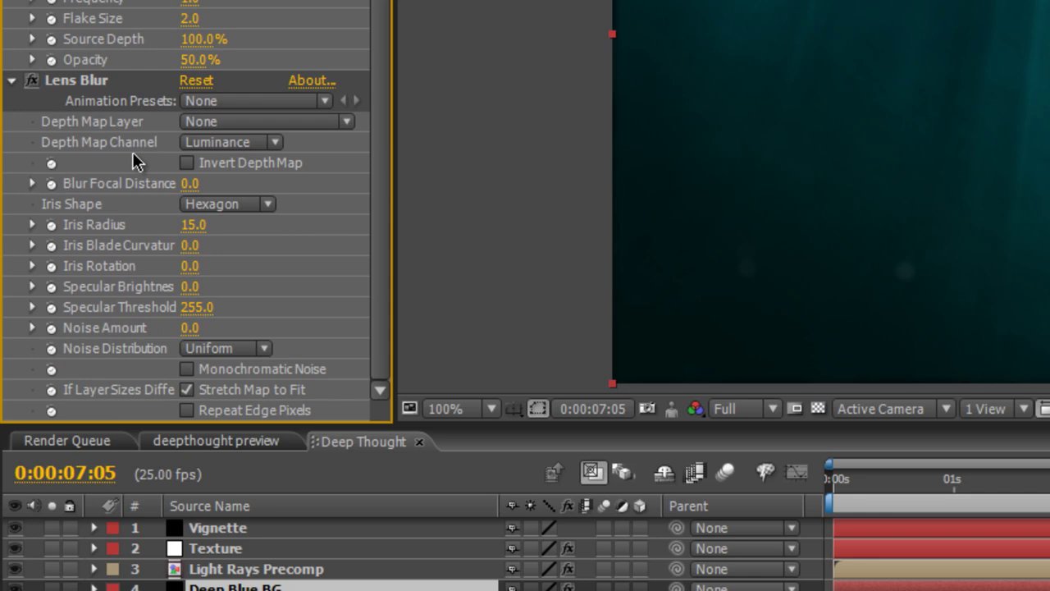
pyautogui.click(270, 127)
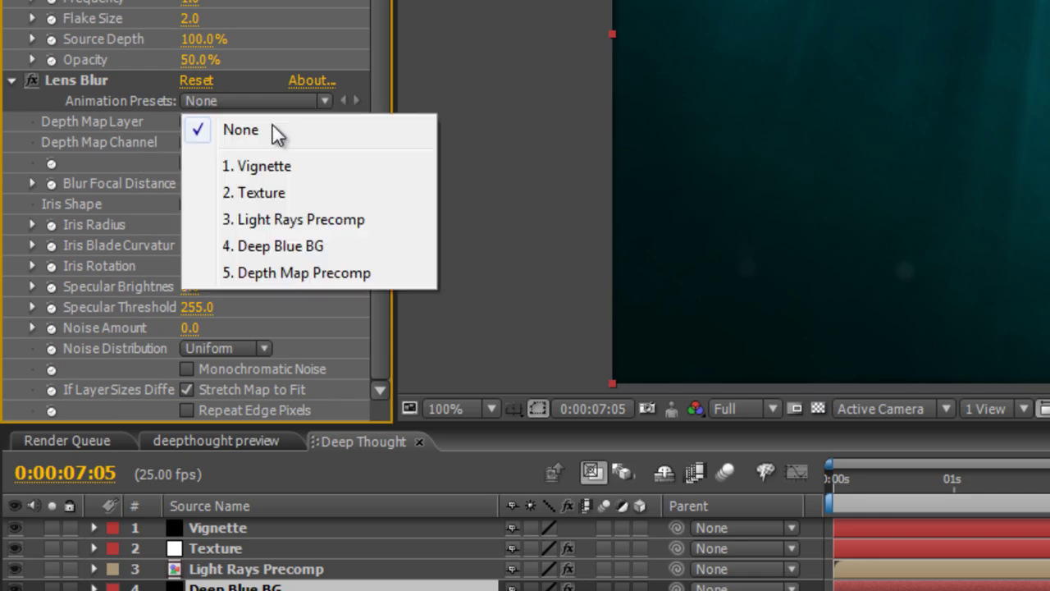
pyautogui.click(303, 273)
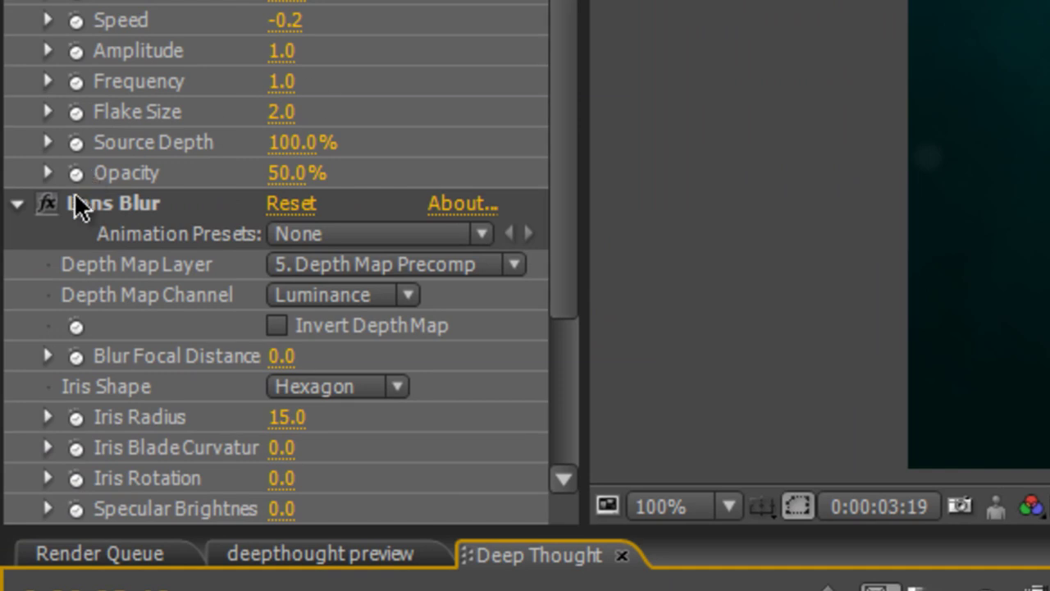
# Step: Toggle Lens Blur off to compare the result and return near the timeline start
pyautogui.click(51, 204)
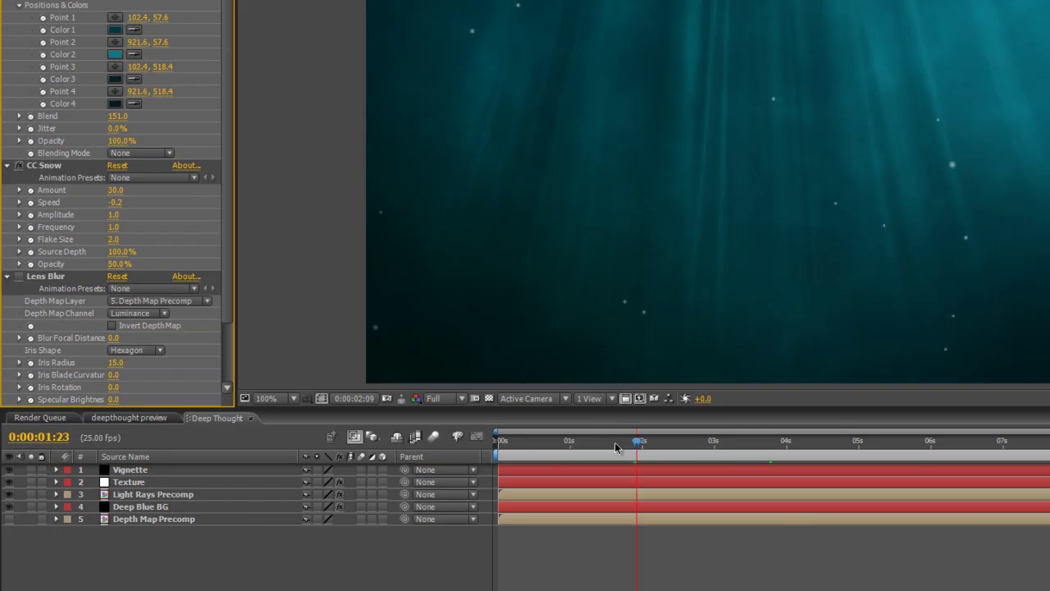
pyautogui.moveTo(615, 441); pyautogui.dragTo(369, 424)
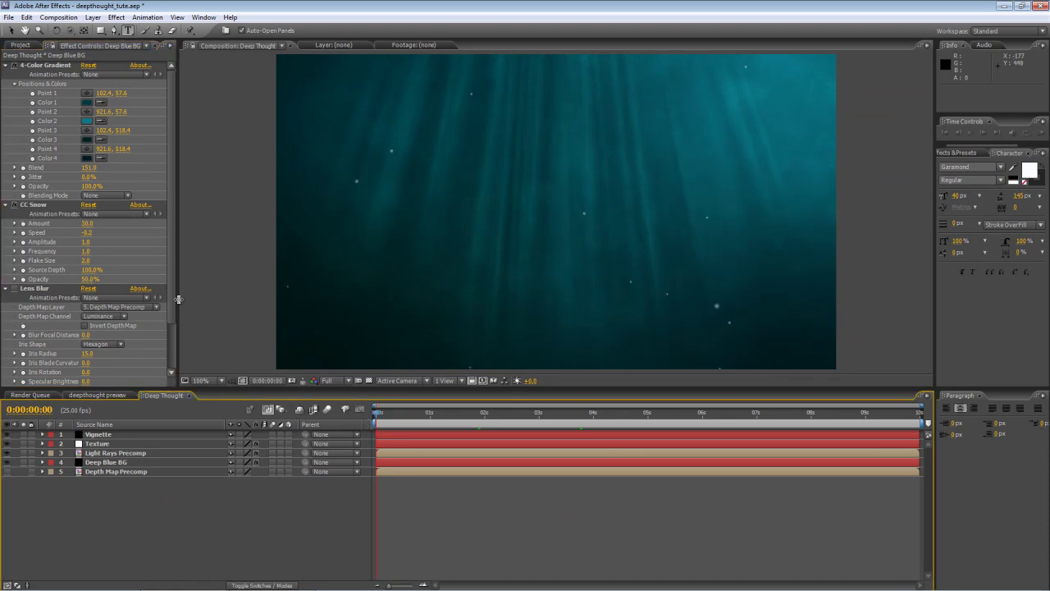
pyautogui.scroll(-2, 164, 301)
pyautogui.scroll(2, 164, 301)
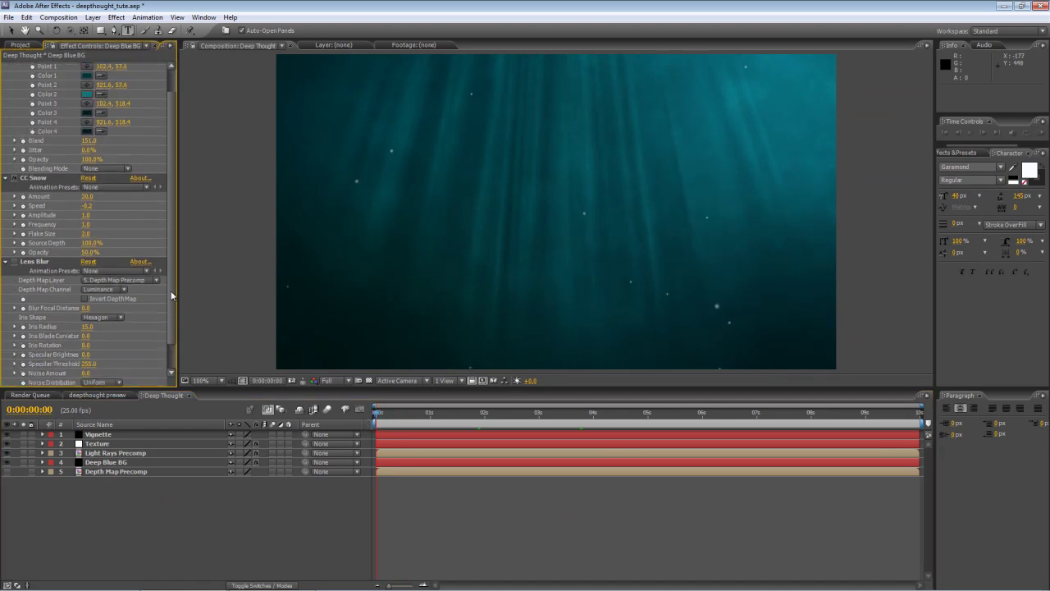
pyautogui.click(296, 525)
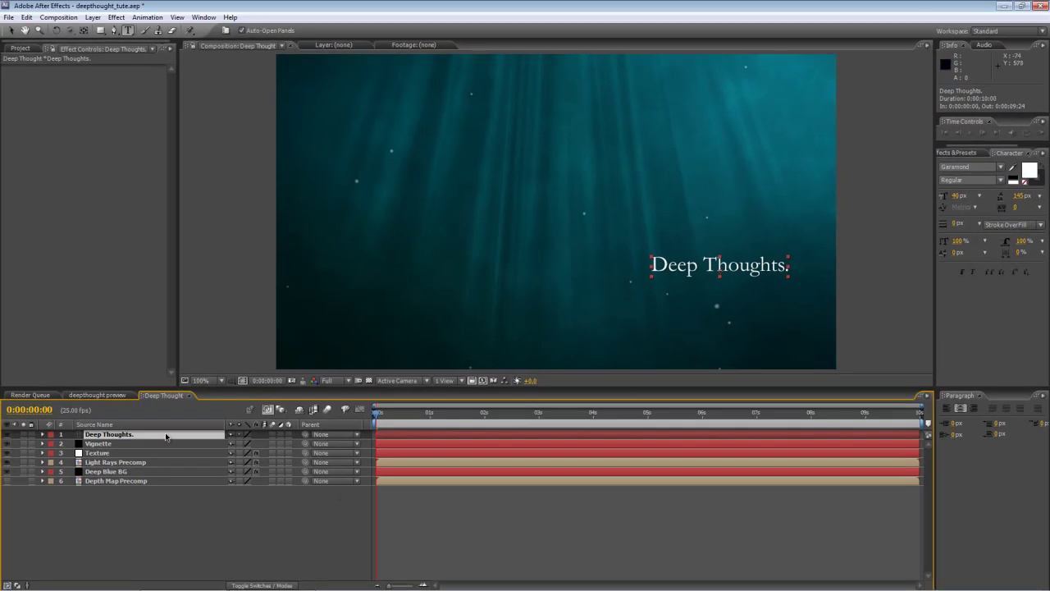
# Step: Deselect all layers by clicking an empty area of the Timeline
pyautogui.click(182, 533)
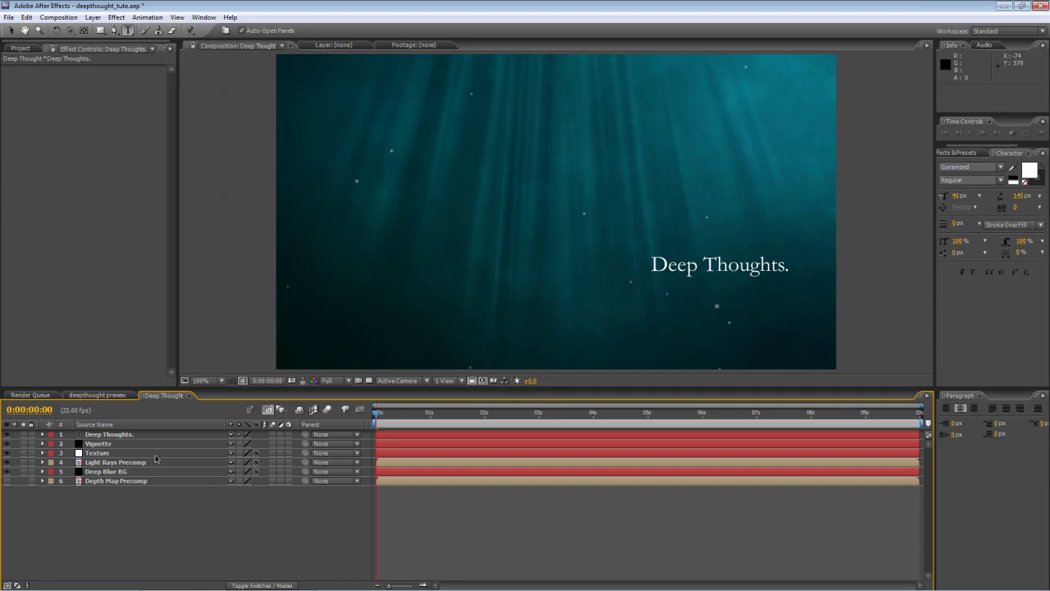
# Step: Set a starting Position keyframe for the title and nudge it left at two seconds
pyautogui.click(139, 434)
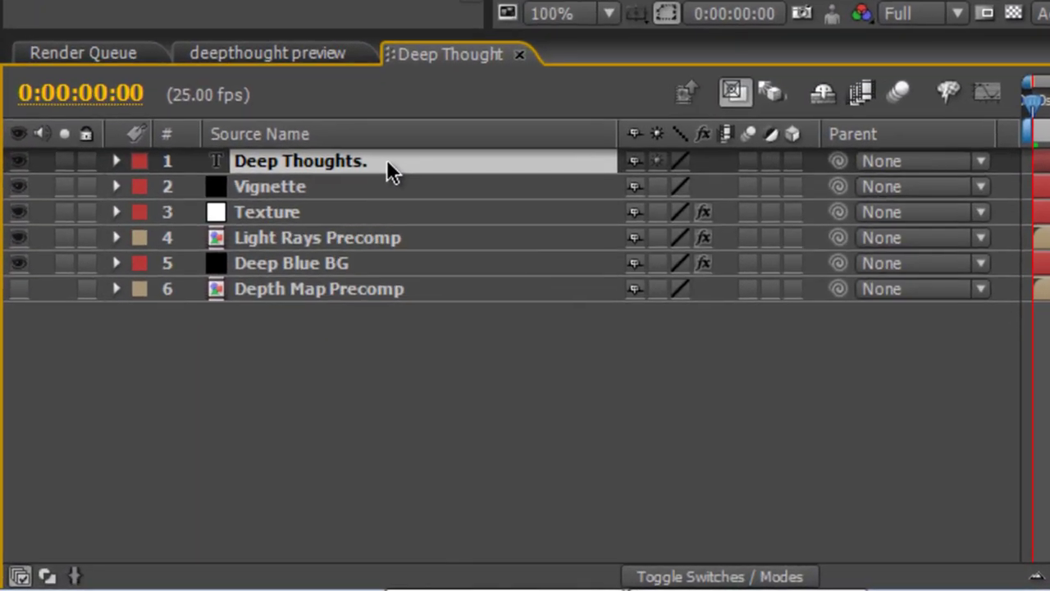
pyautogui.press('p')
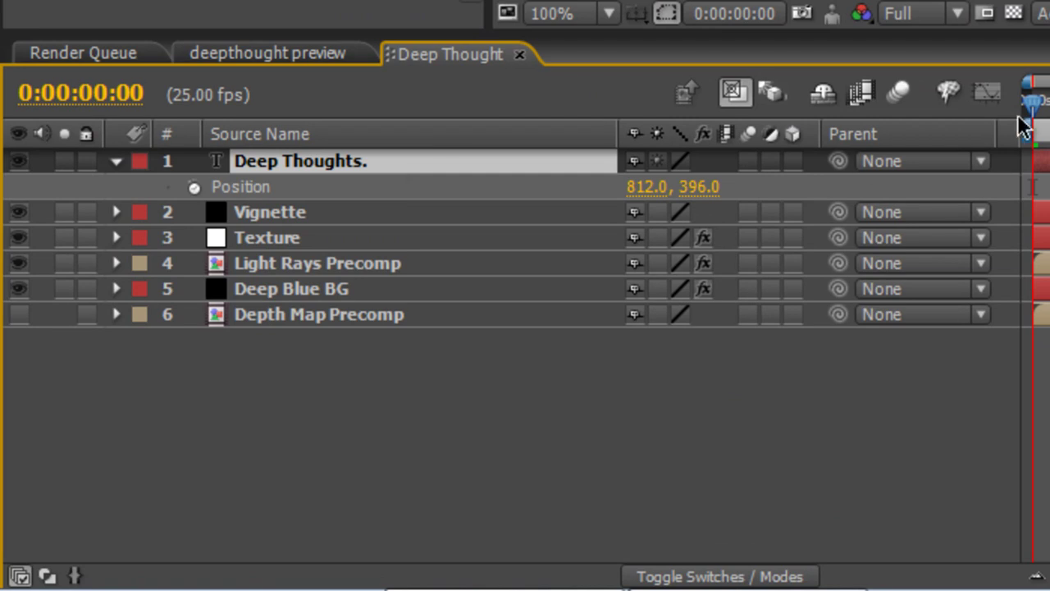
pyautogui.moveTo(1032, 103); pyautogui.dragTo(996, 113)
pyautogui.click(194, 189)
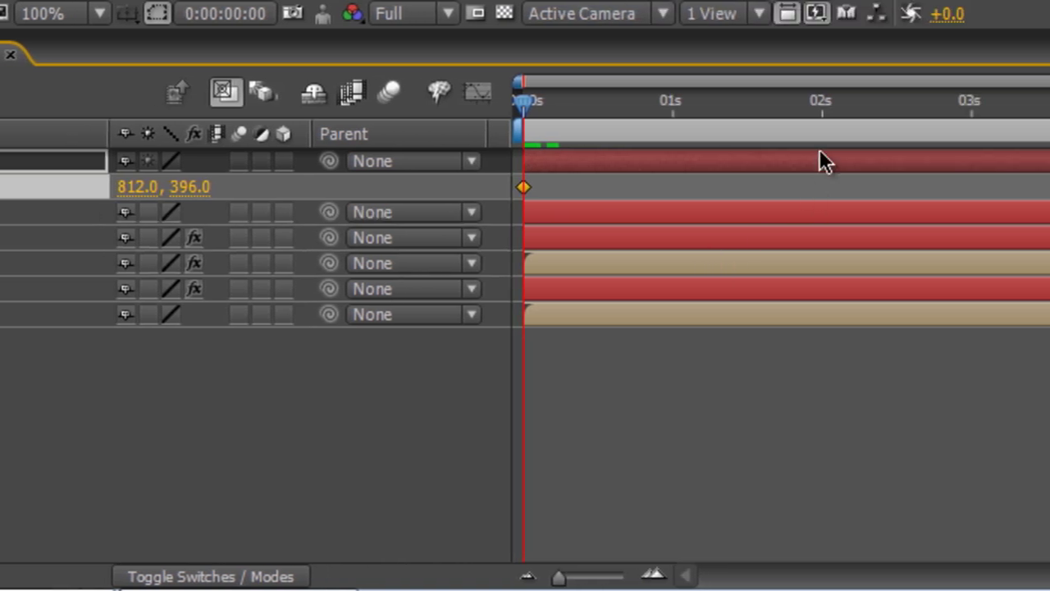
pyautogui.click(823, 111)
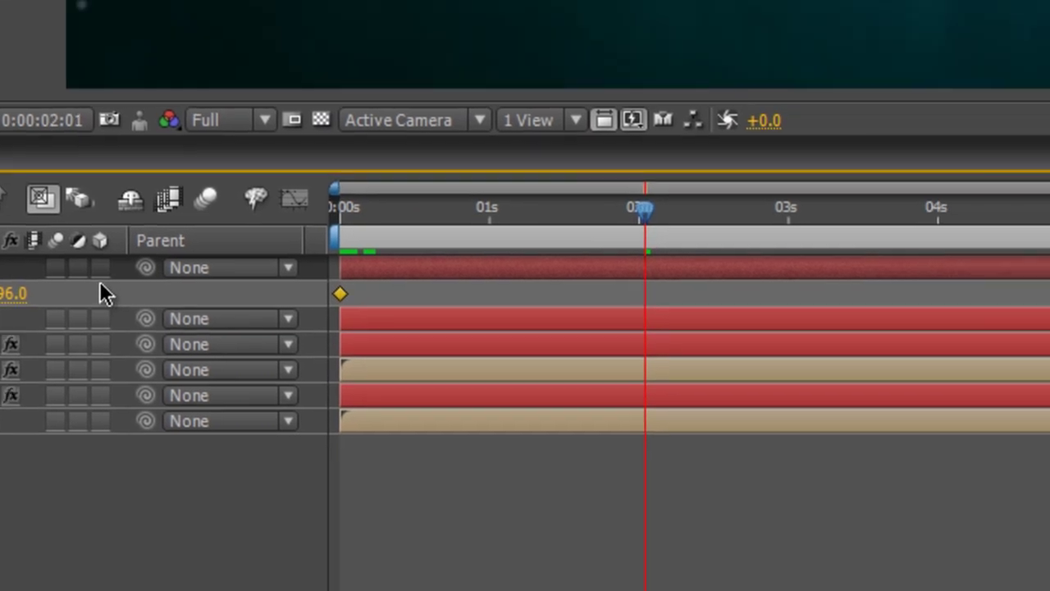
pyautogui.hotkey('shift', 'Left')
pyautogui.hotkey('shift', 'Left')
pyautogui.hotkey('shift', 'Left')
pyautogui.hotkey('shift', 'Left')
pyautogui.hotkey('shift', 'Left')
pyautogui.hotkey('shift', 'Left')
pyautogui.hotkey('shift', 'Left')
pyautogui.hotkey('shift', 'Left')
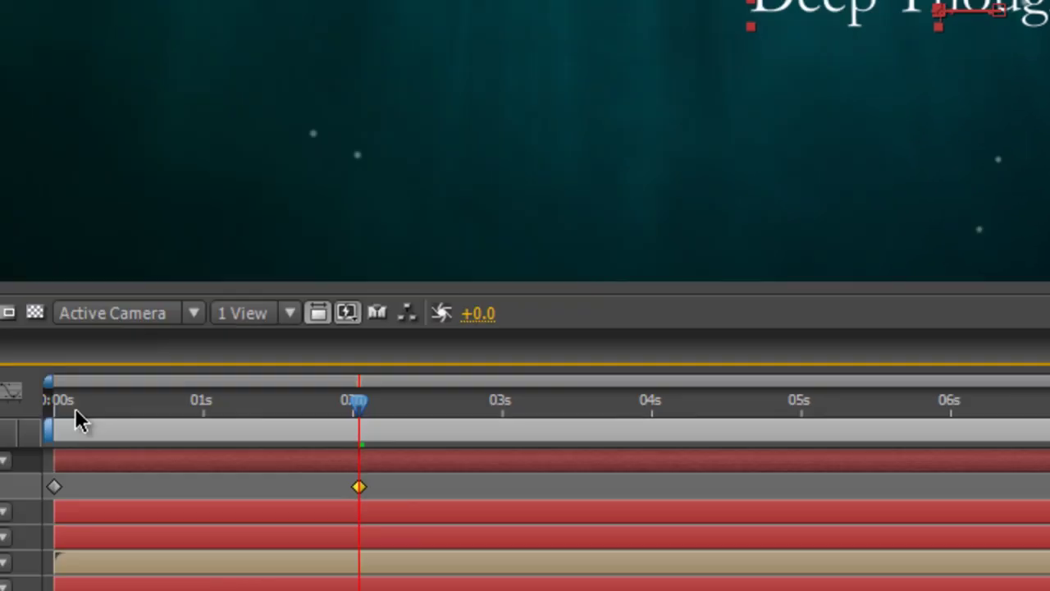
# Step: Move the title far left at the composition end and preview the leftward drift
pyautogui.click(76, 415)
pyautogui.moveTo(602, 130); pyautogui.dragTo(945, 126)
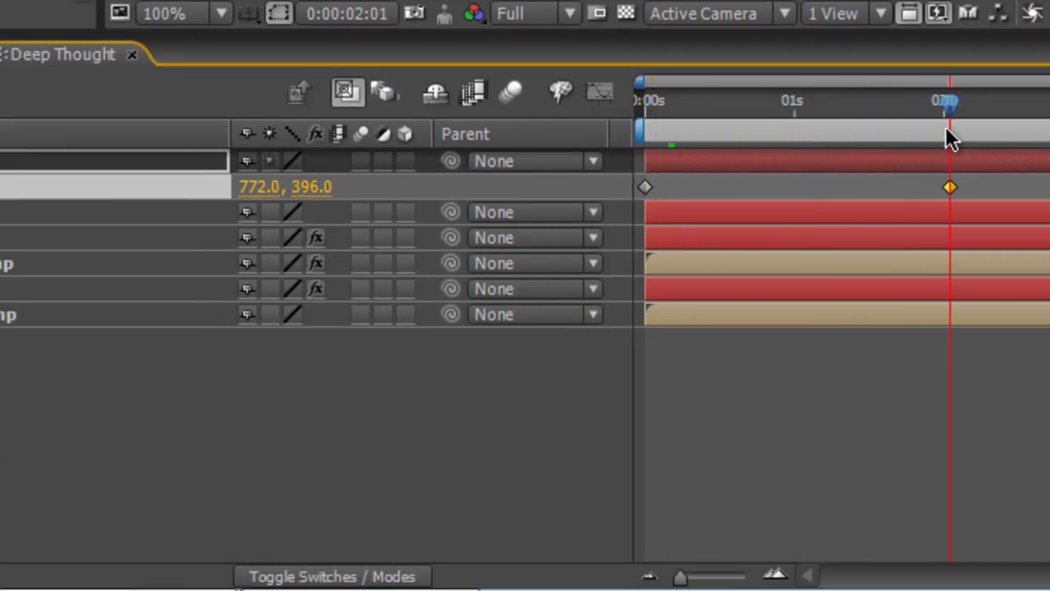
pyautogui.press('End')
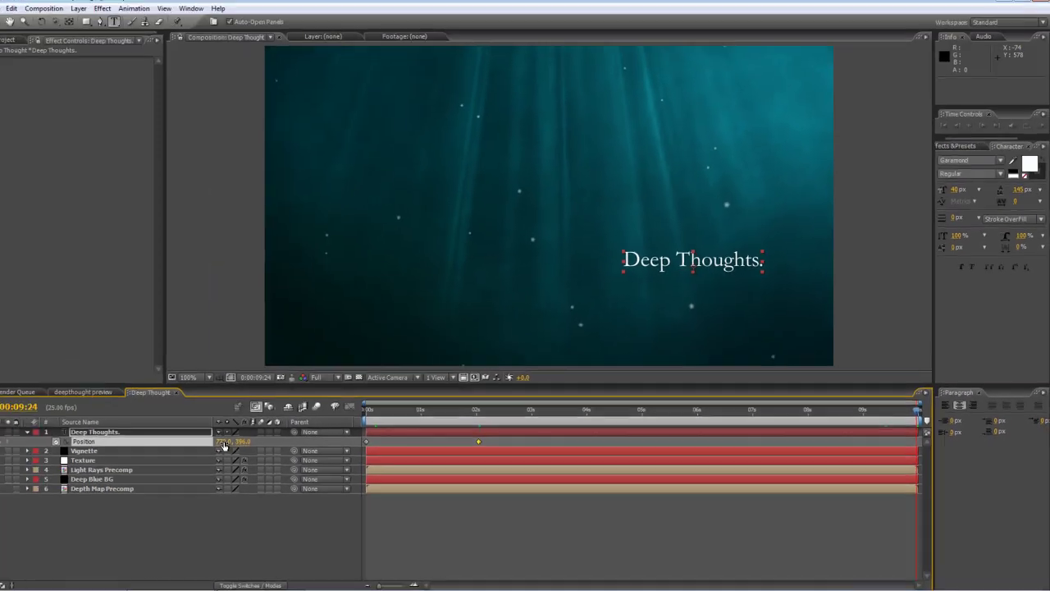
pyautogui.moveTo(236, 447); pyautogui.dragTo(207, 444)
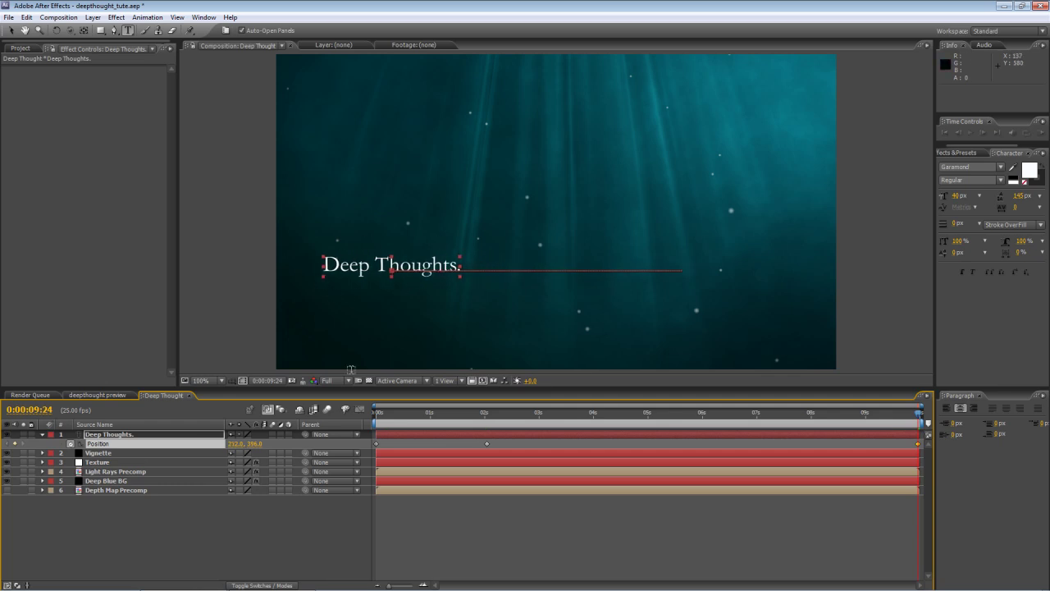
pyautogui.moveTo(401, 410); pyautogui.dragTo(374, 434)
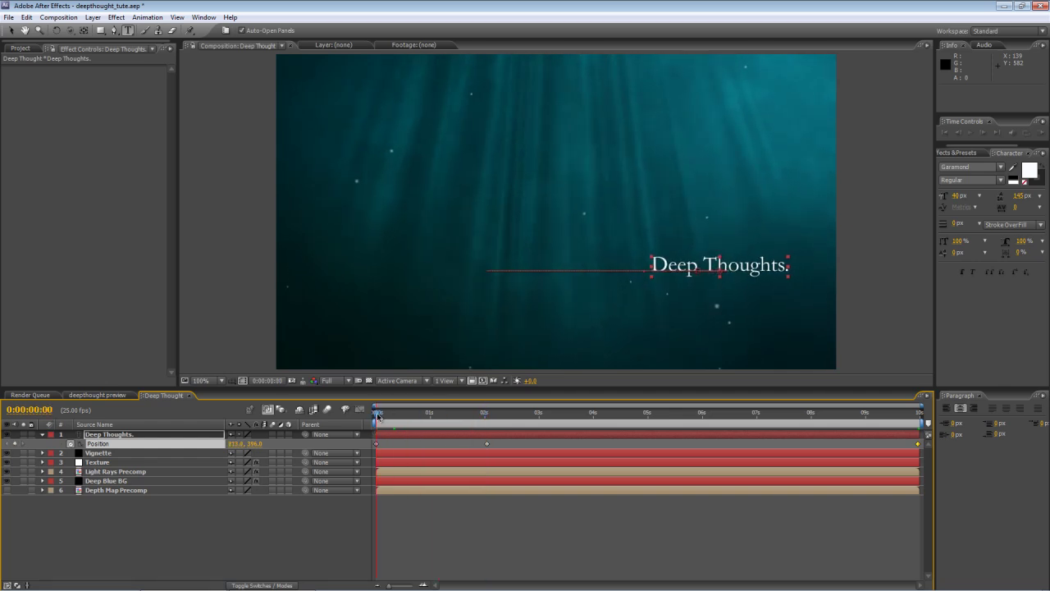
pyautogui.moveTo(382, 420); pyautogui.dragTo(485, 418)
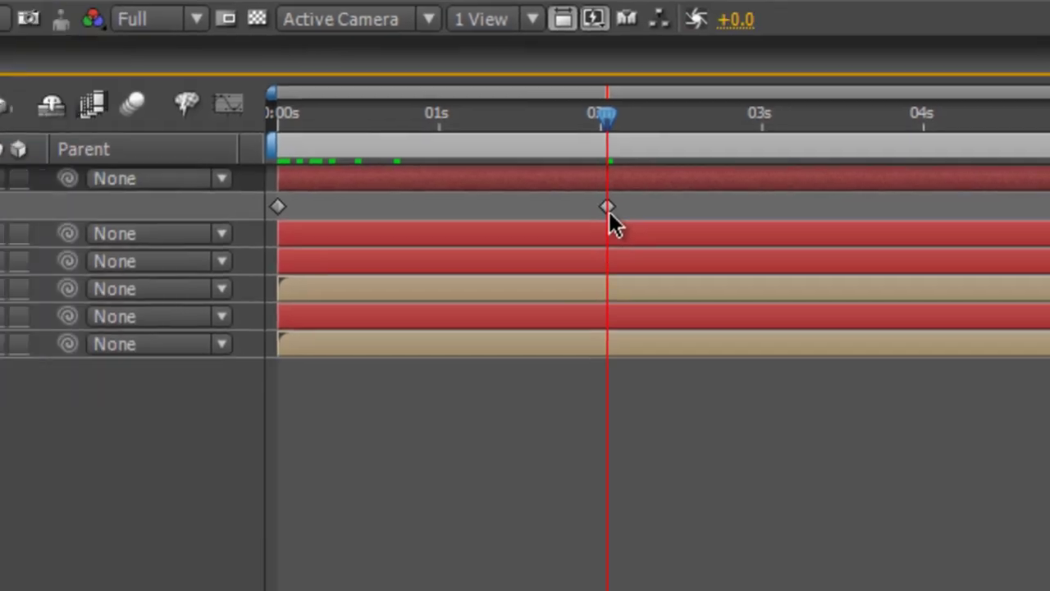
# Step: Set the 2s Position keyframe's Spatial Interpolation to Linear and preview the straightened path
pyautogui.rightClick(608, 208)
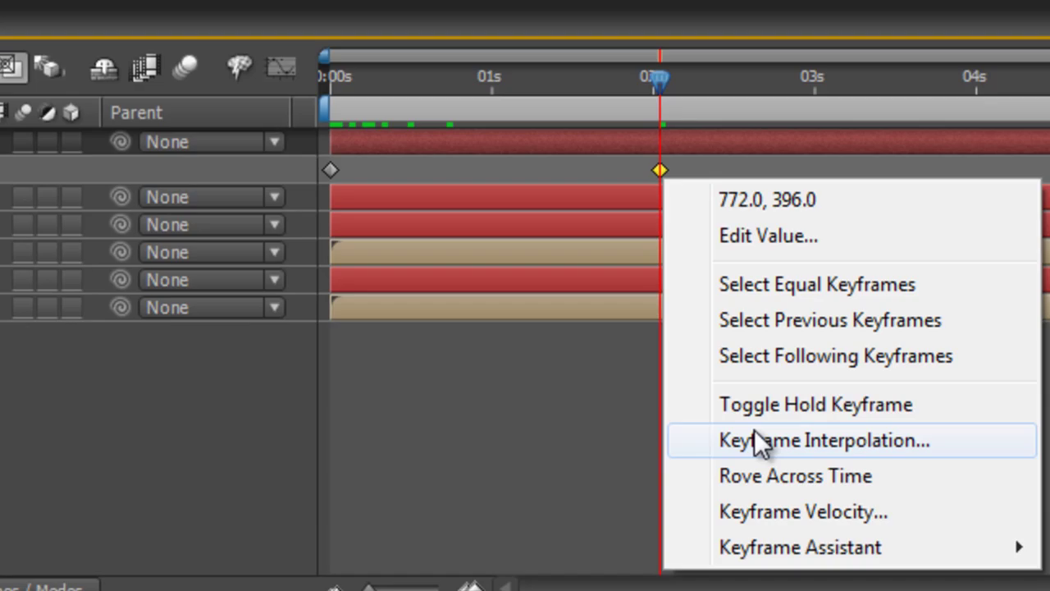
pyautogui.click(758, 424)
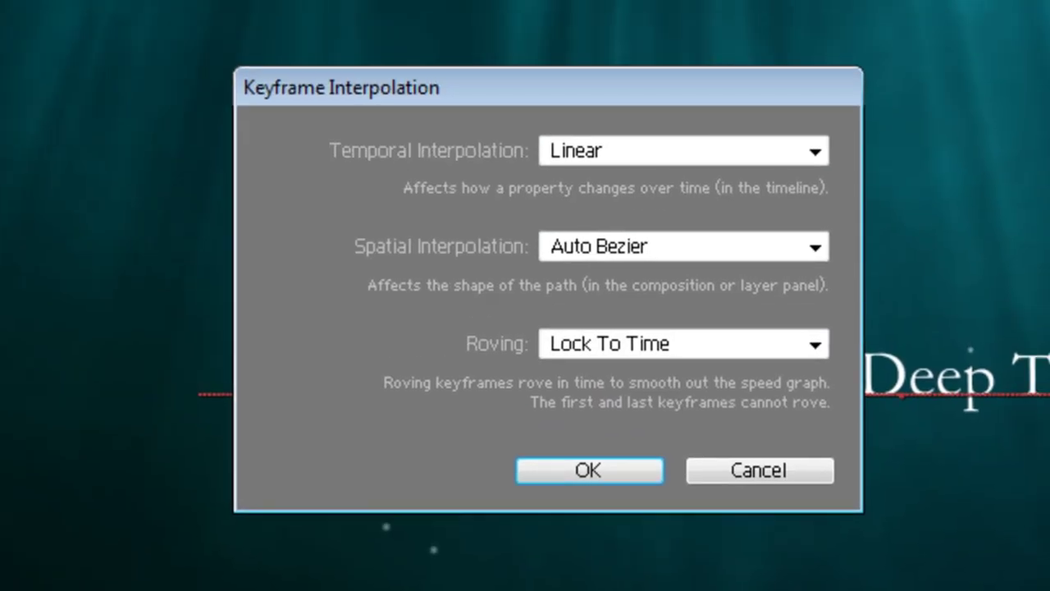
pyautogui.click(698, 244)
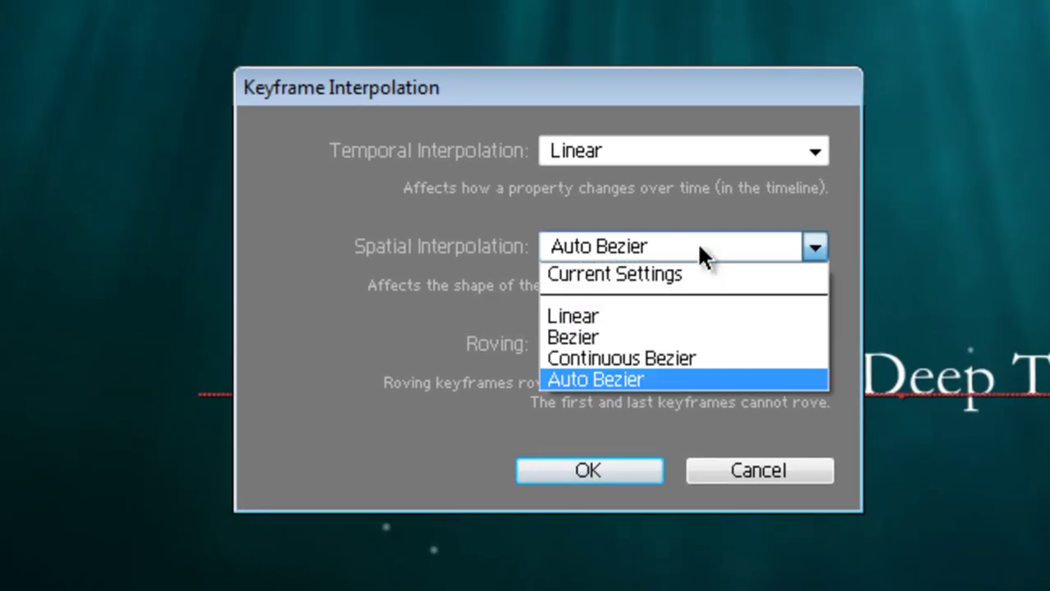
pyautogui.click(684, 316)
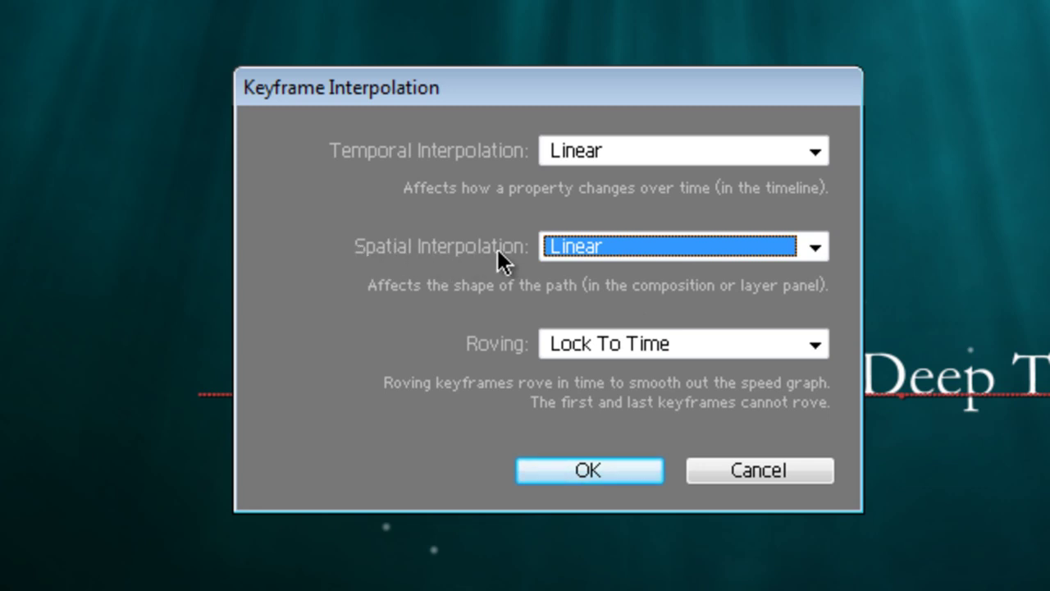
pyautogui.click(574, 480)
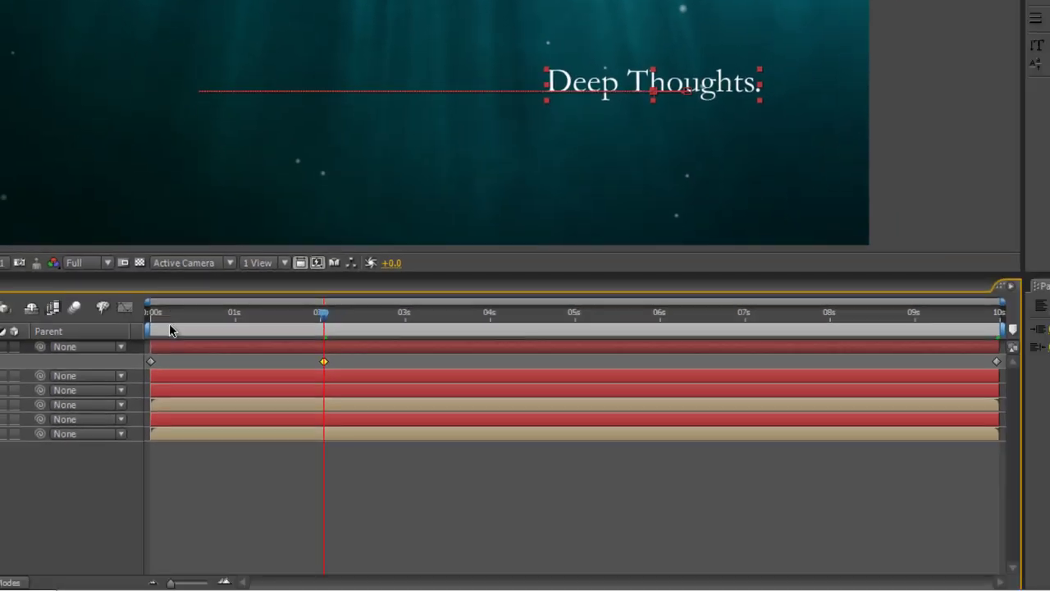
pyautogui.moveTo(148, 318); pyautogui.dragTo(480, 327)
pyautogui.moveTo(653, 331); pyautogui.dragTo(1011, 353)
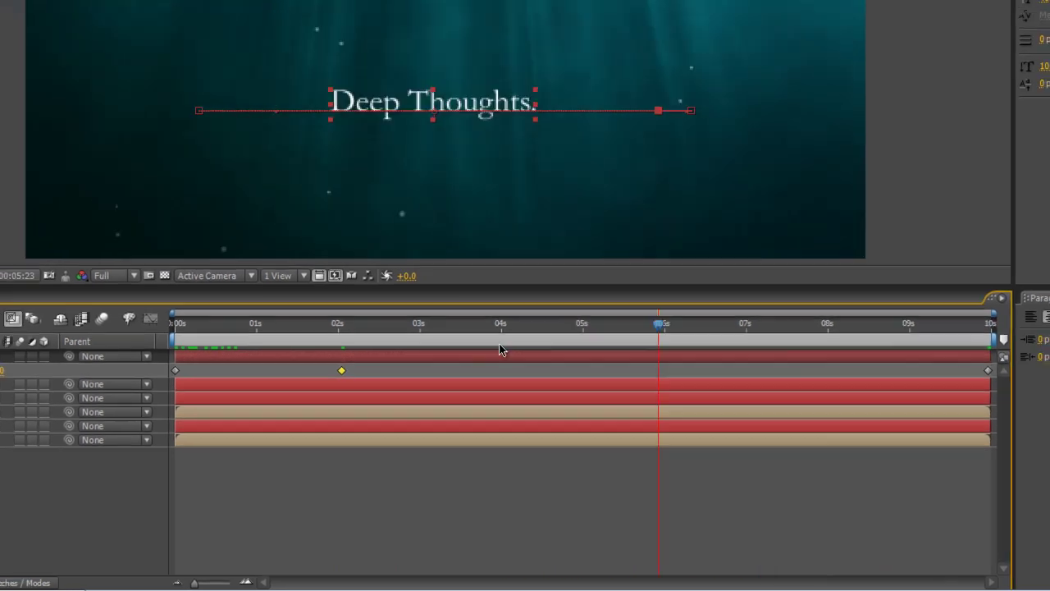
pyautogui.press('Home')
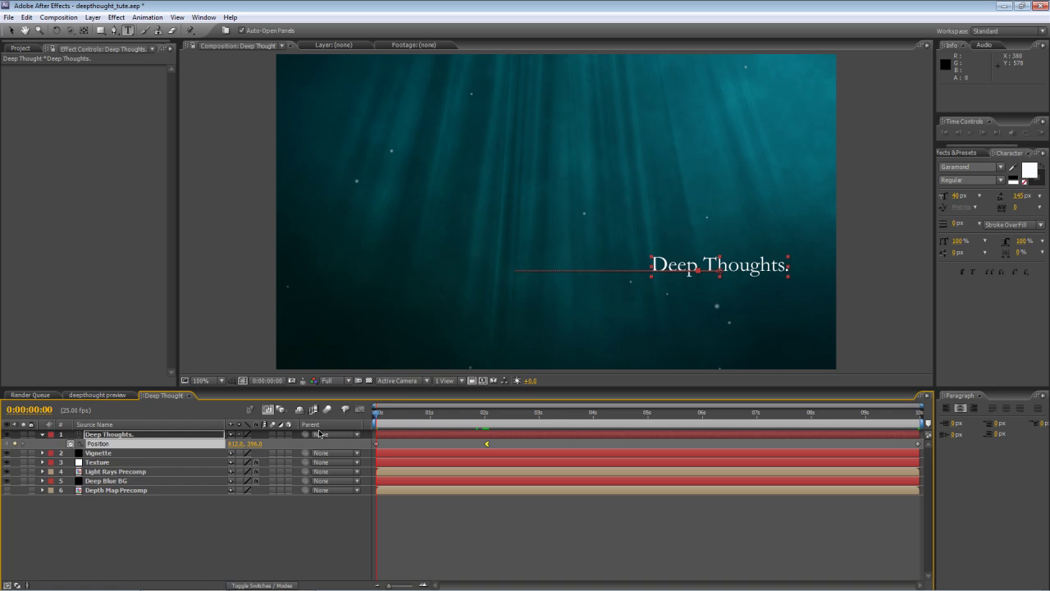
# Step: Keyframe the title's Opacity: 0% at 0s, 100% at 1s, held at 8s, 0% at 9:24
pyautogui.click(198, 433)
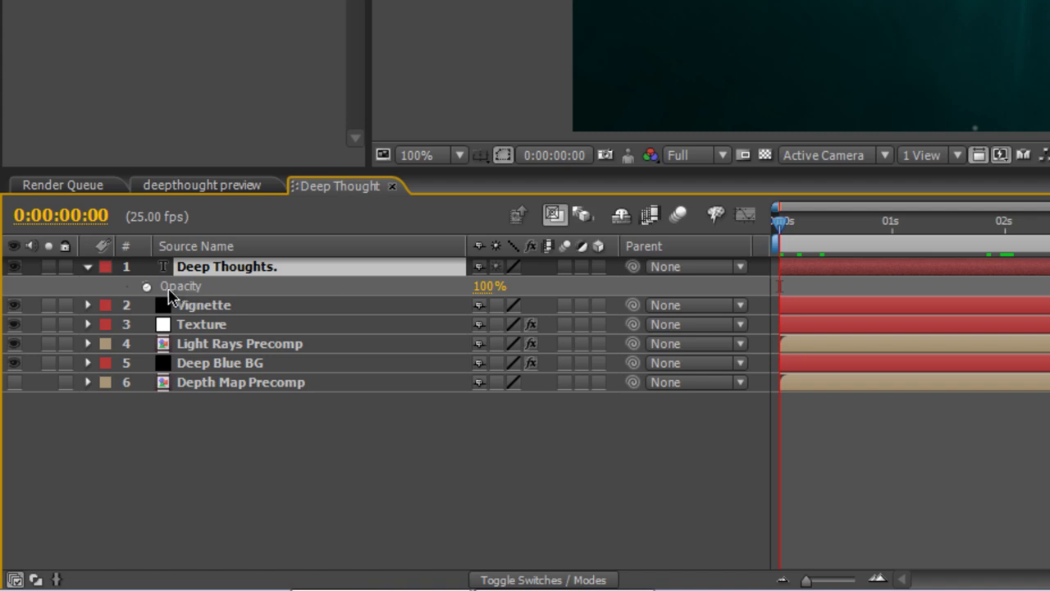
pyautogui.click(147, 286)
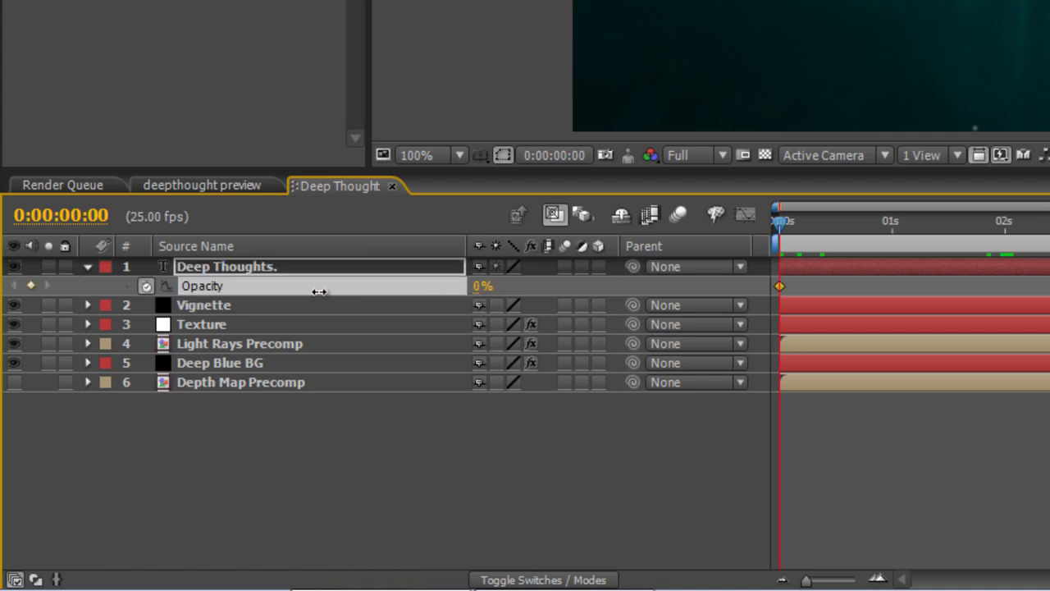
pyautogui.click(890, 229)
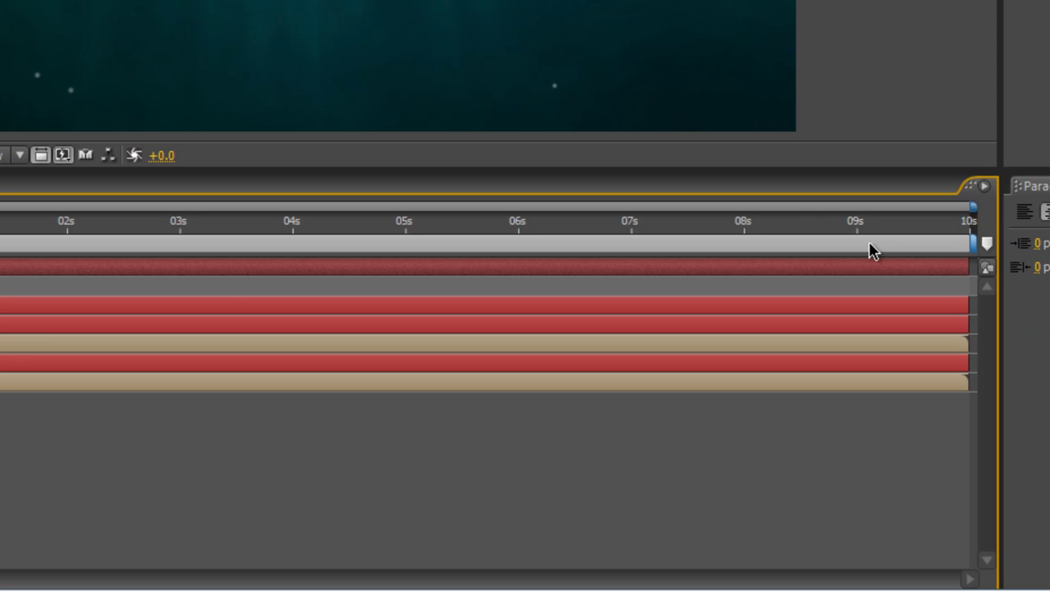
pyautogui.click(741, 235)
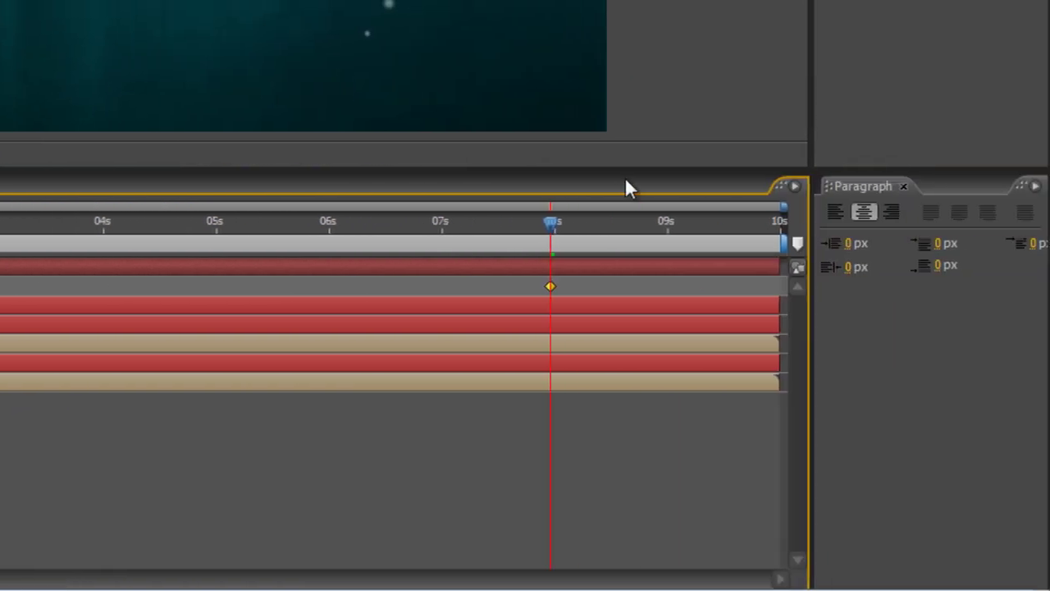
pyautogui.click(753, 226)
pyautogui.click(778, 229)
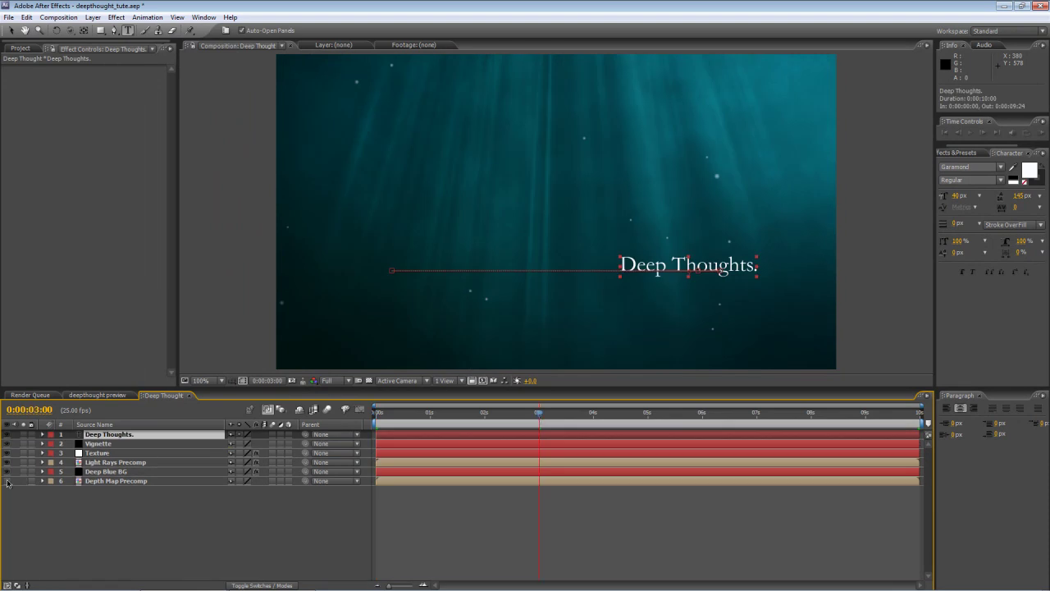
# Step: Re-enable Deep Blue BG's Lens Blur, copy it onto the Deep Thoughts text layer, and lower its Iris Radius
pyautogui.click(128, 472)
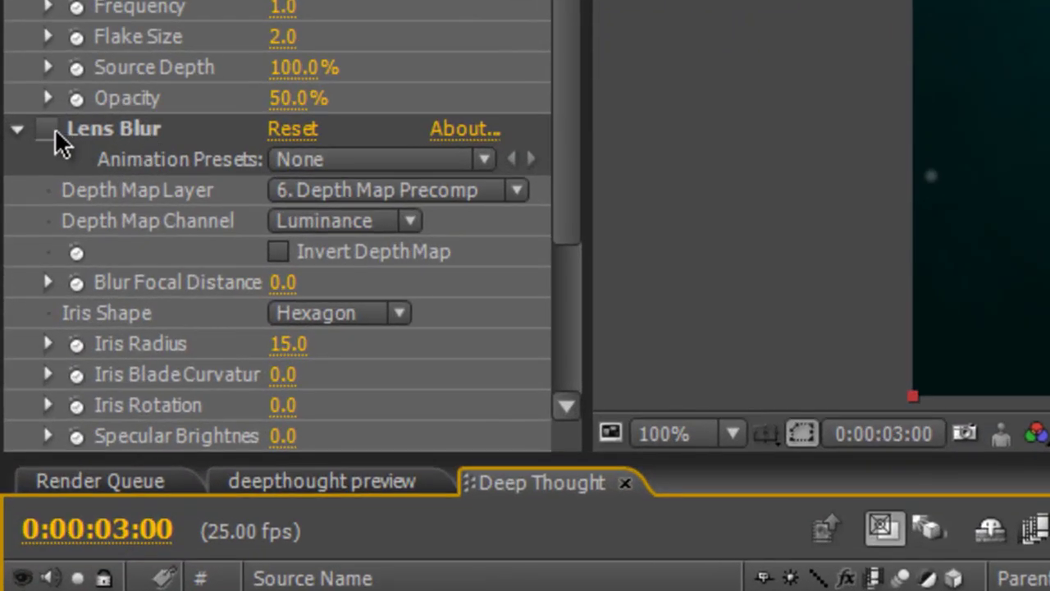
pyautogui.click(49, 131)
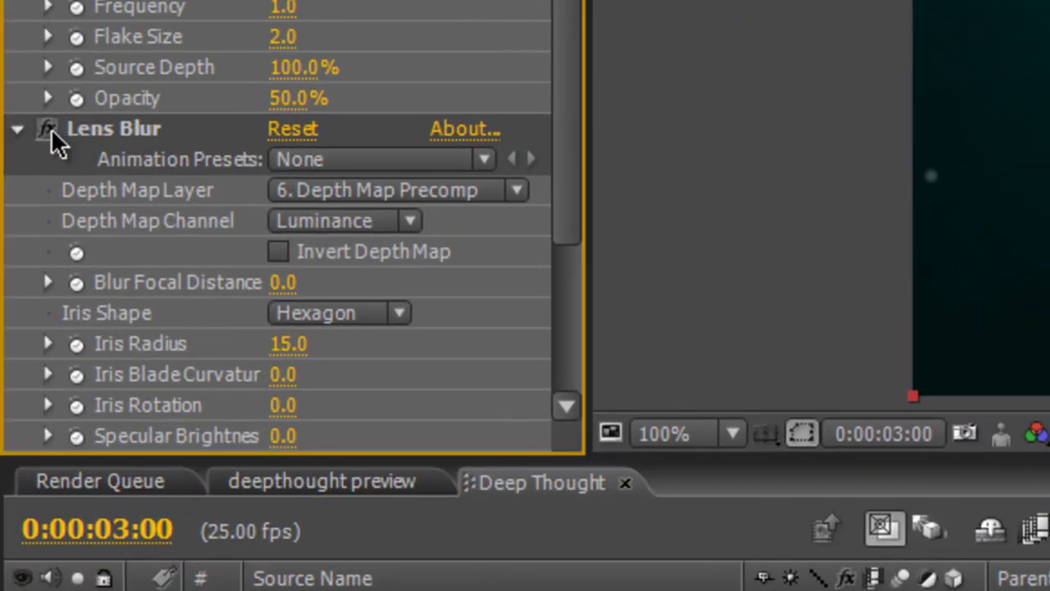
pyautogui.click(119, 128)
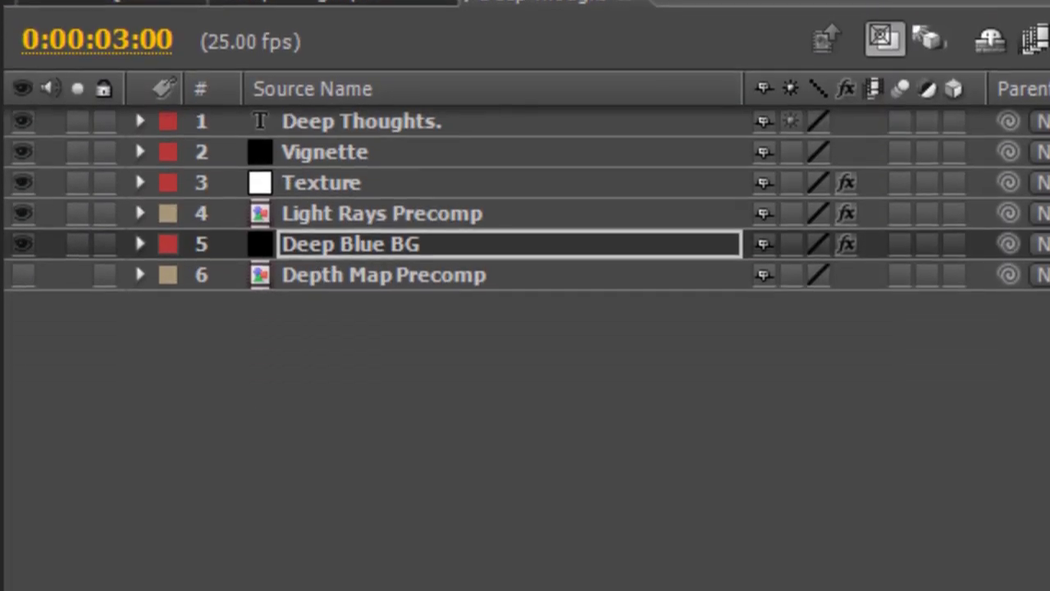
pyautogui.click(323, 123)
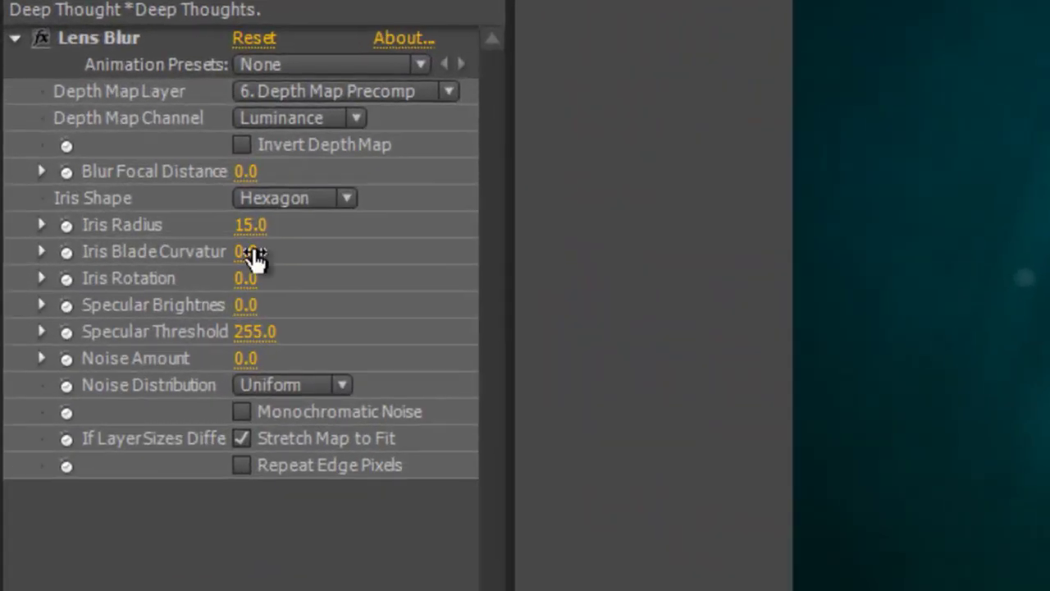
pyautogui.click(86, 133)
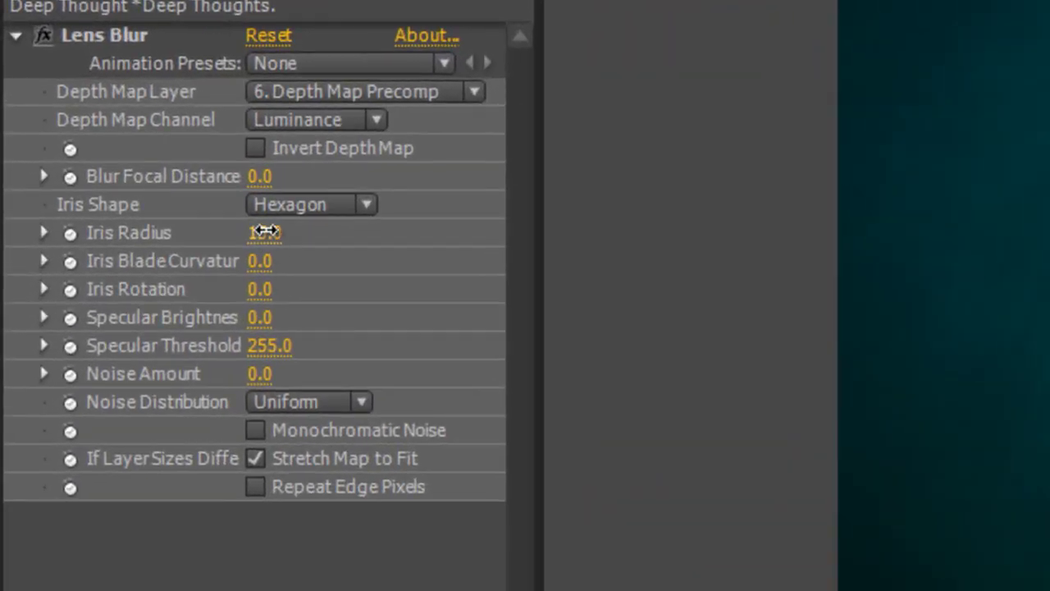